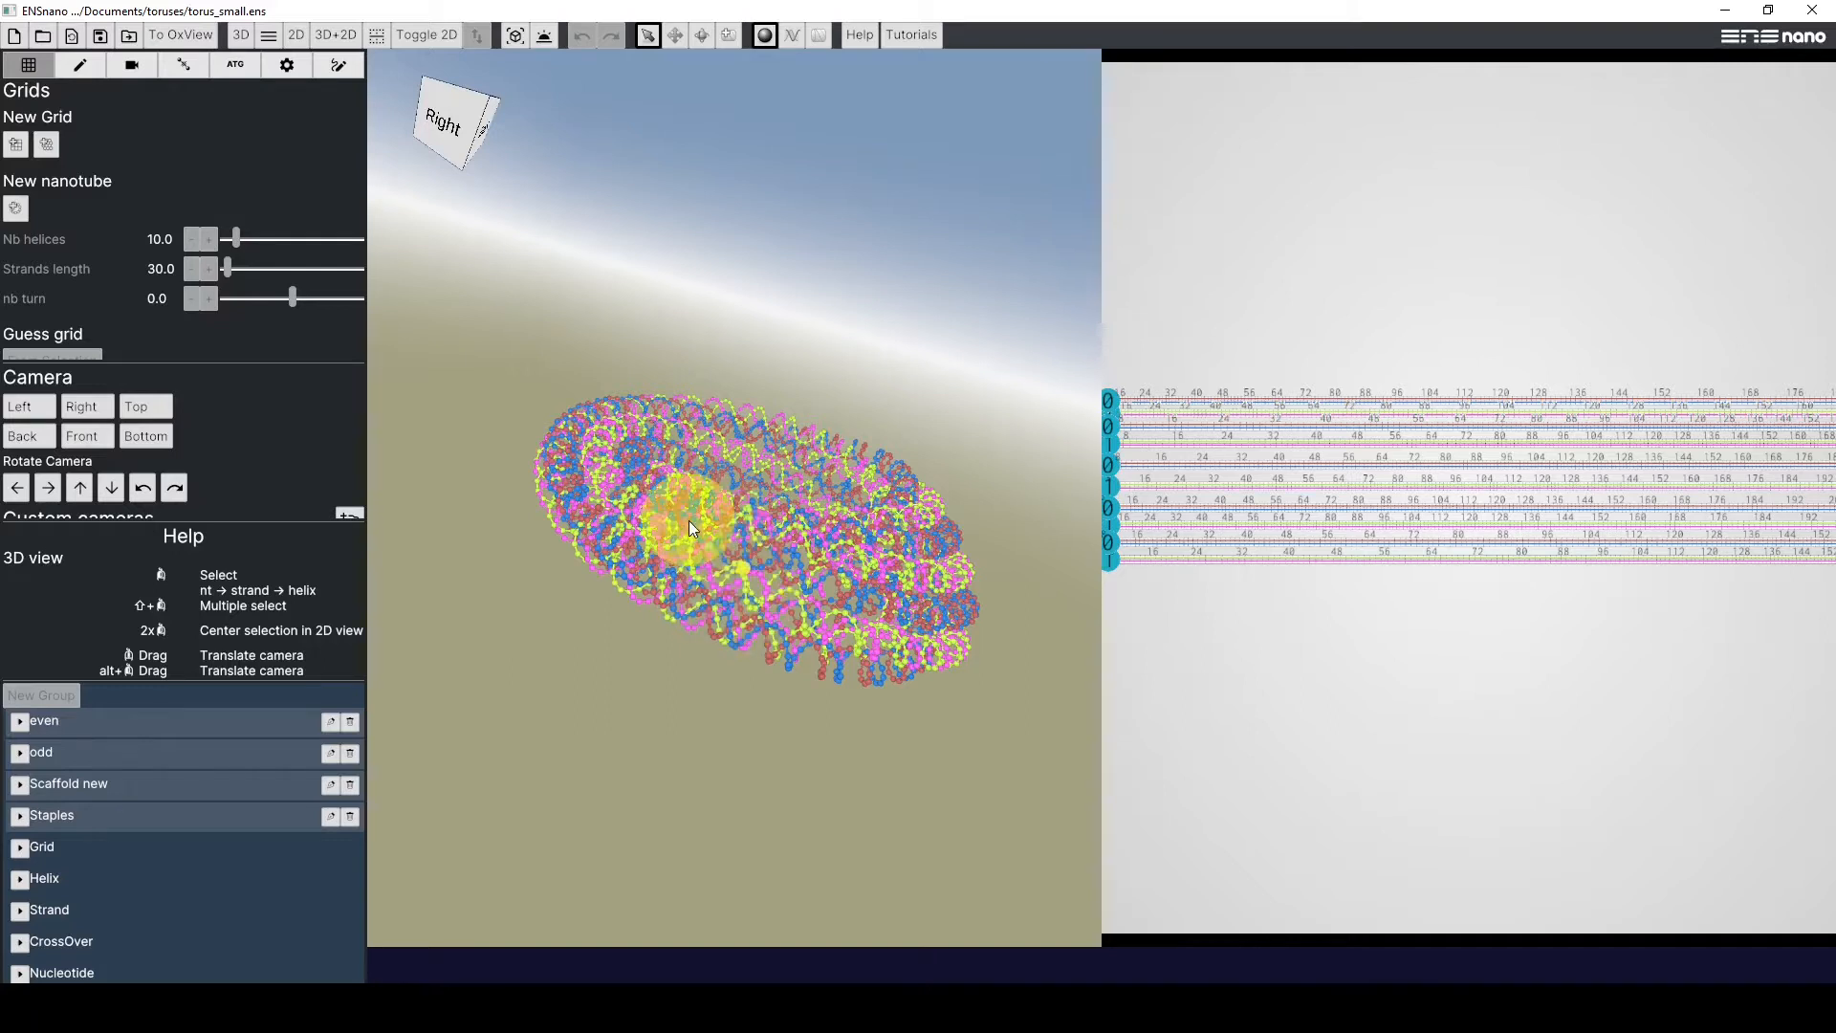
# Inspect the small torus design in the 3D view from several angles and distances
pyautogui.moveTo(641, 489)
pyautogui.mouseDown(button='right')
pyautogui.moveTo(586, 513)
pyautogui.moveTo(667, 480)
pyautogui.mouseUp(button='right')
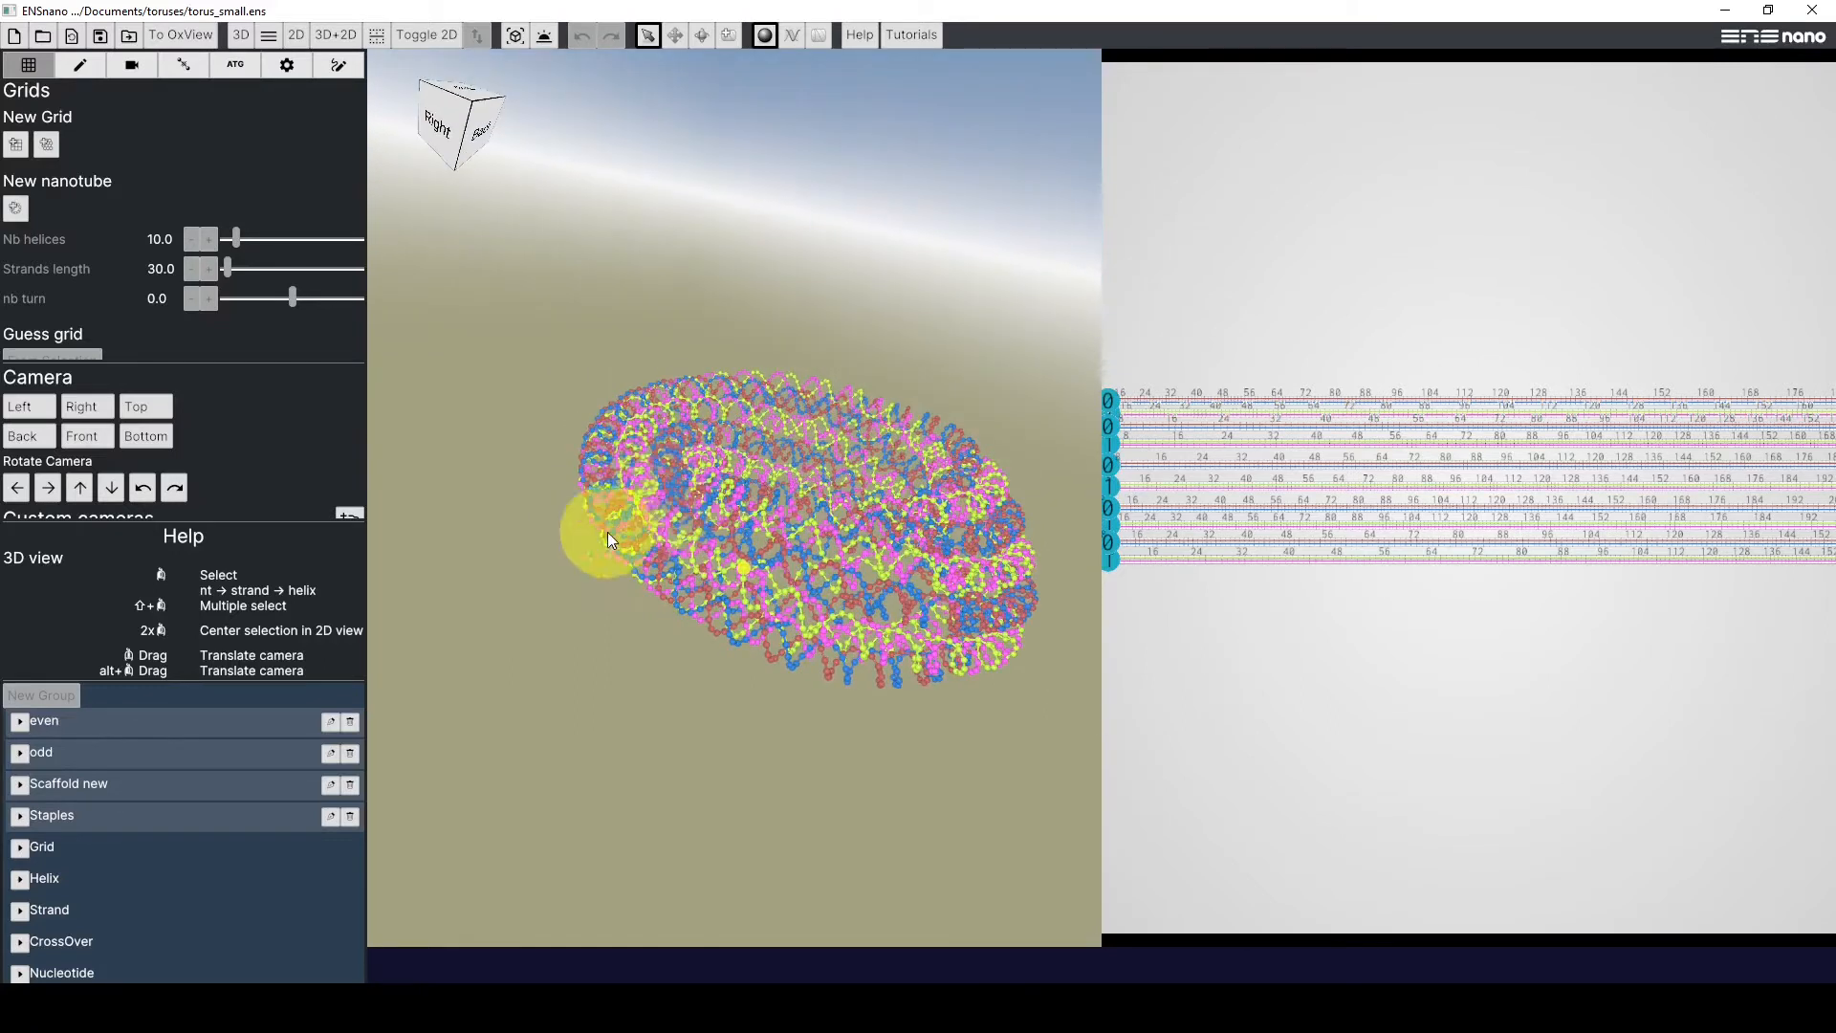
pyautogui.moveTo(799, 530); pyautogui.dragTo(754, 765, button='right')
pyautogui.scroll(3, 781, 560)
pyautogui.moveTo(782, 571); pyautogui.dragTo(979, 356, button='right')
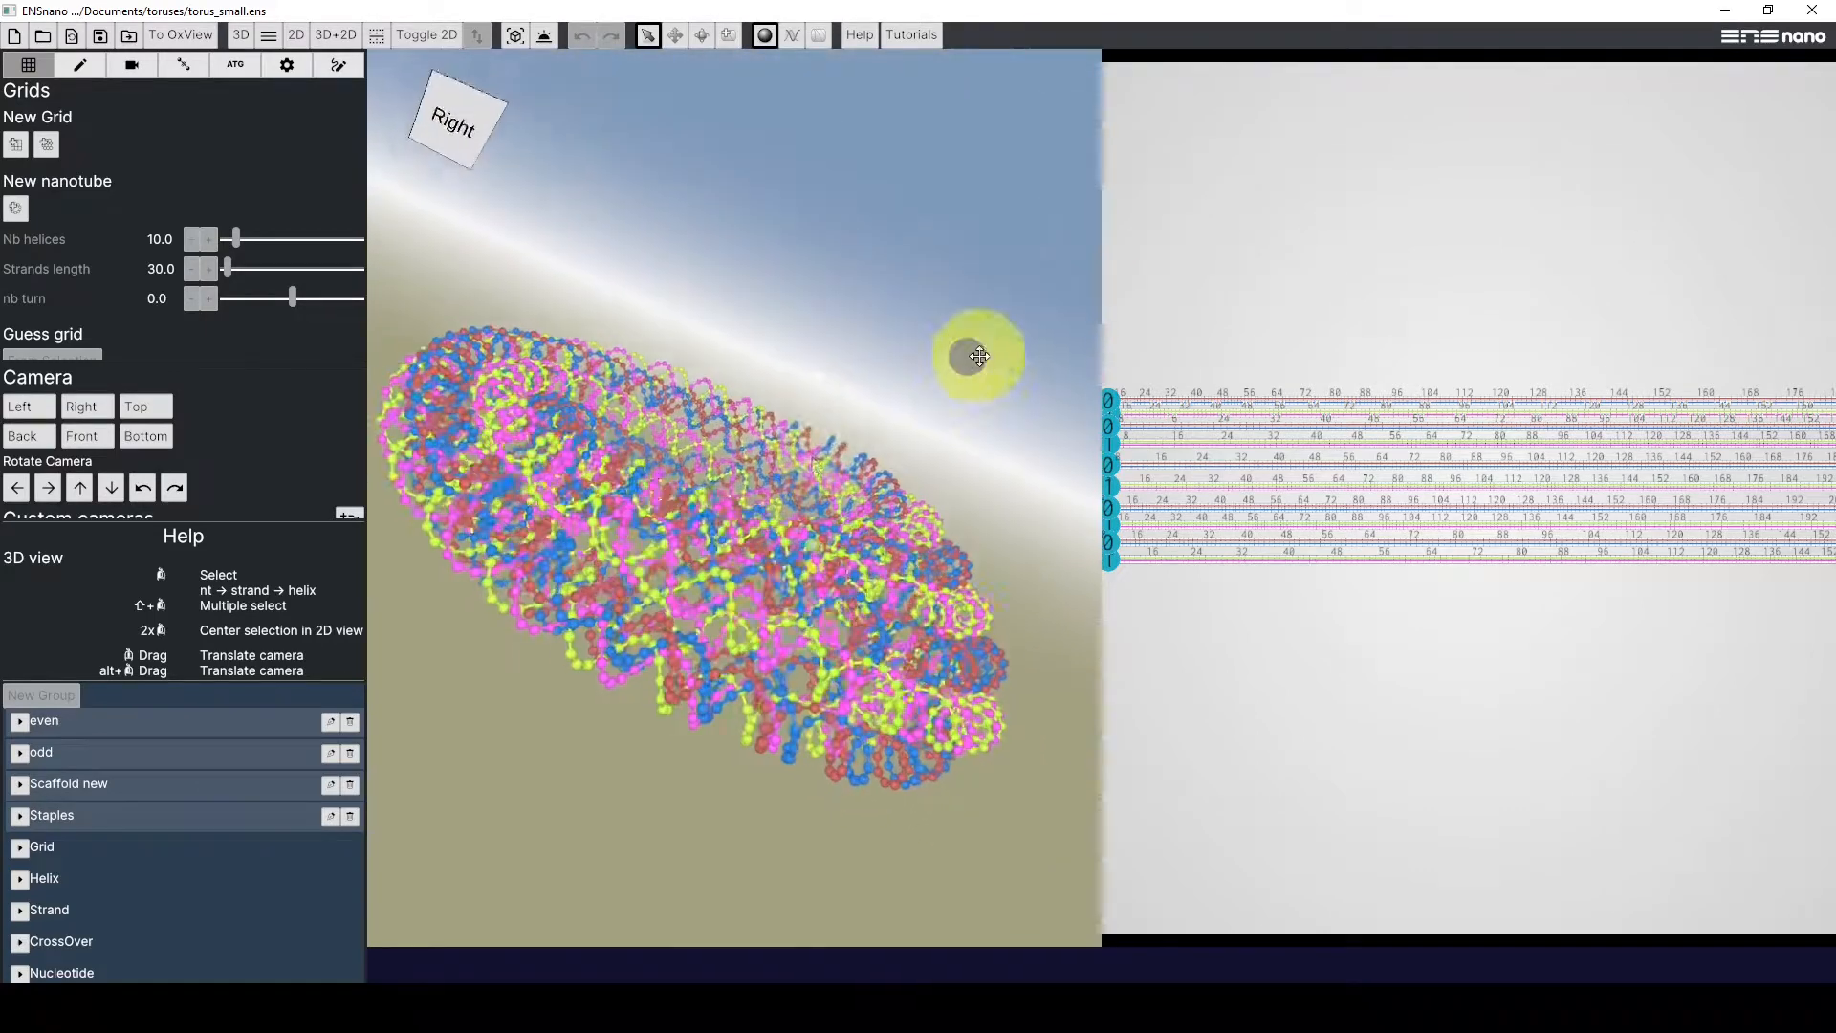
pyautogui.scroll(4, 648, 501)
pyautogui.scroll(-5, 651, 507)
pyautogui.moveTo(695, 538); pyautogui.dragTo(643, 545, button='right')
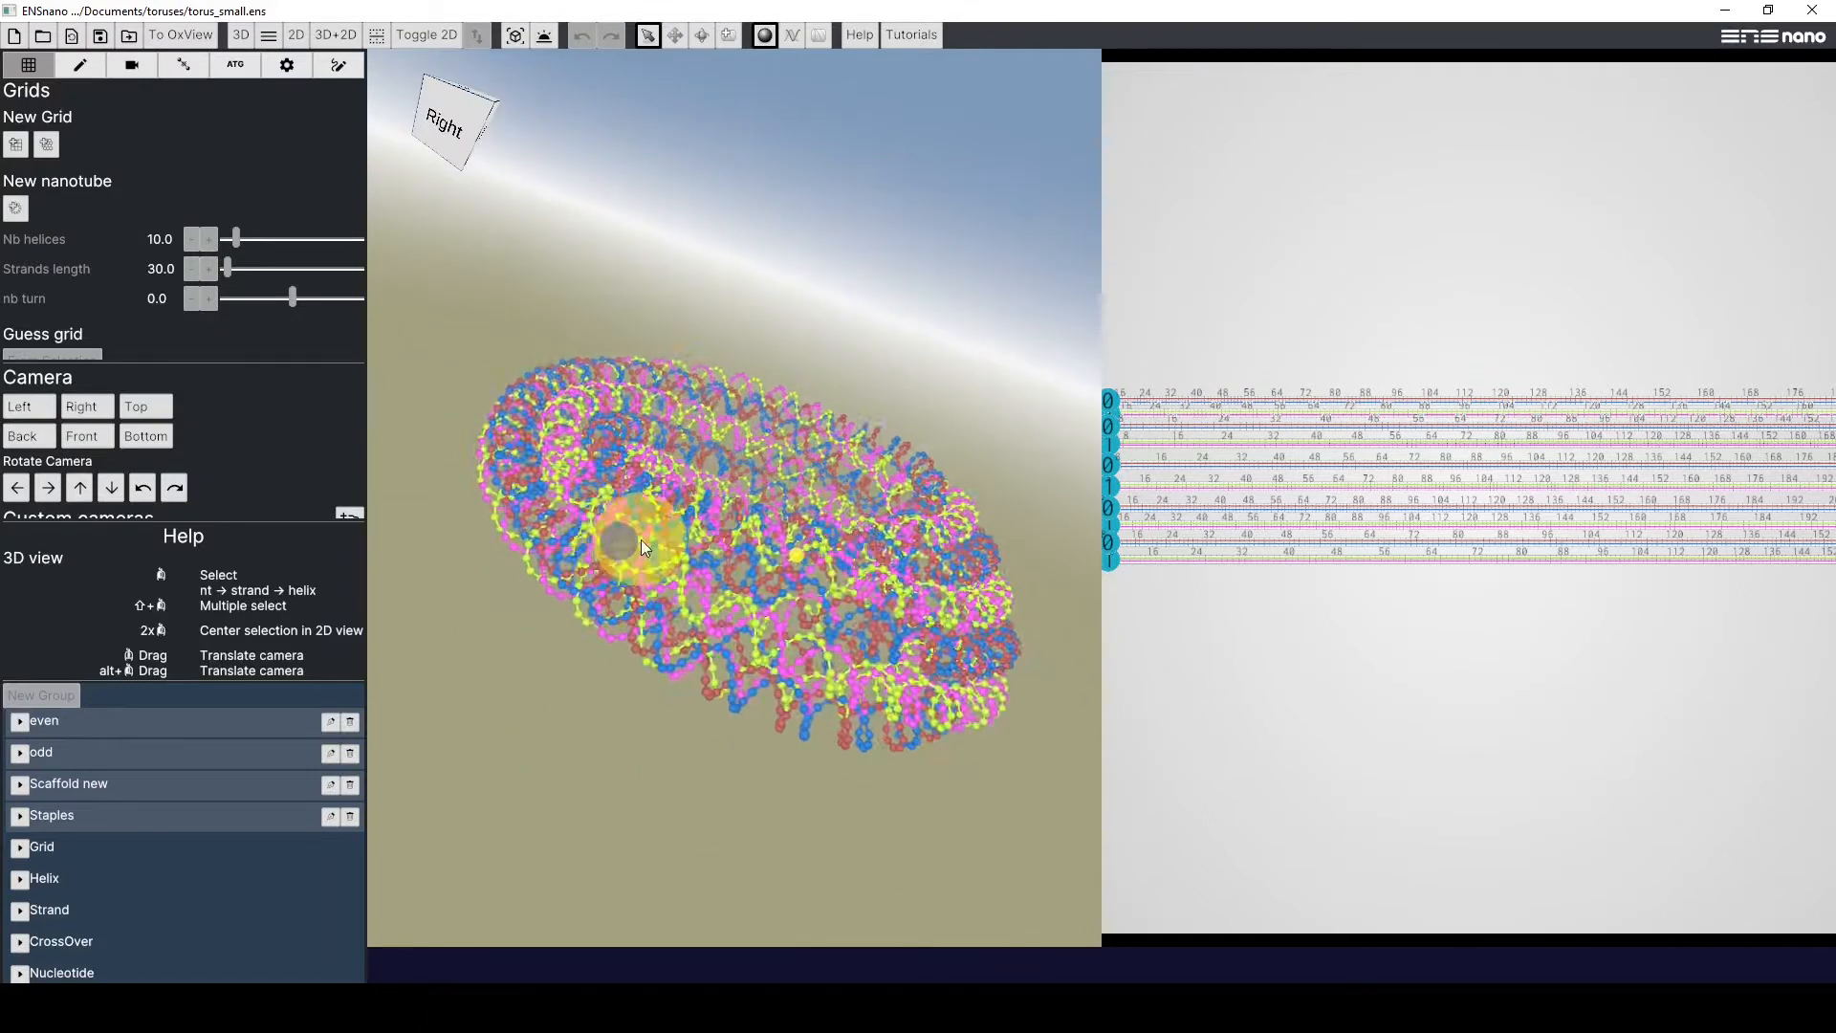
pyautogui.moveTo(641, 539); pyautogui.dragTo(759, 770)
# Switch to torus_small.ens in Bloc-notes and examine the TwistedTorus curve's Ellipse definition and its symetry_per_turn parameter
pyautogui.moveTo(837, 983)
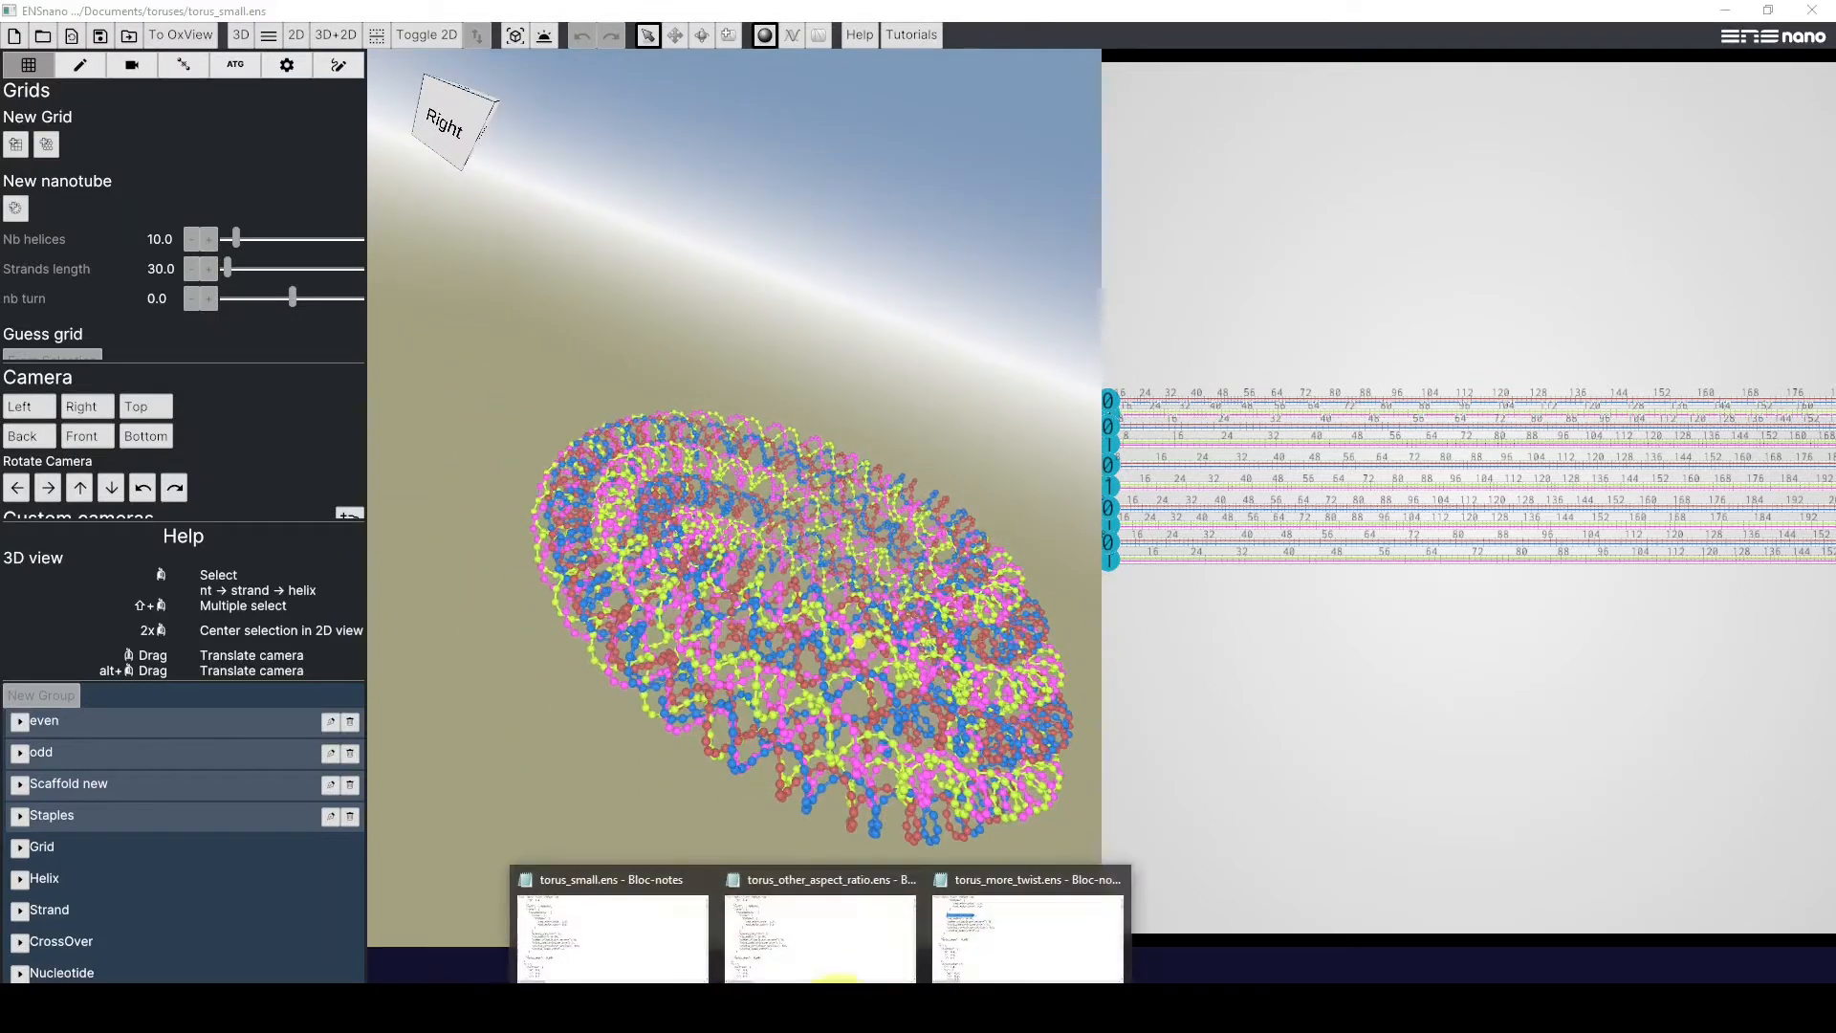
pyautogui.click(650, 941)
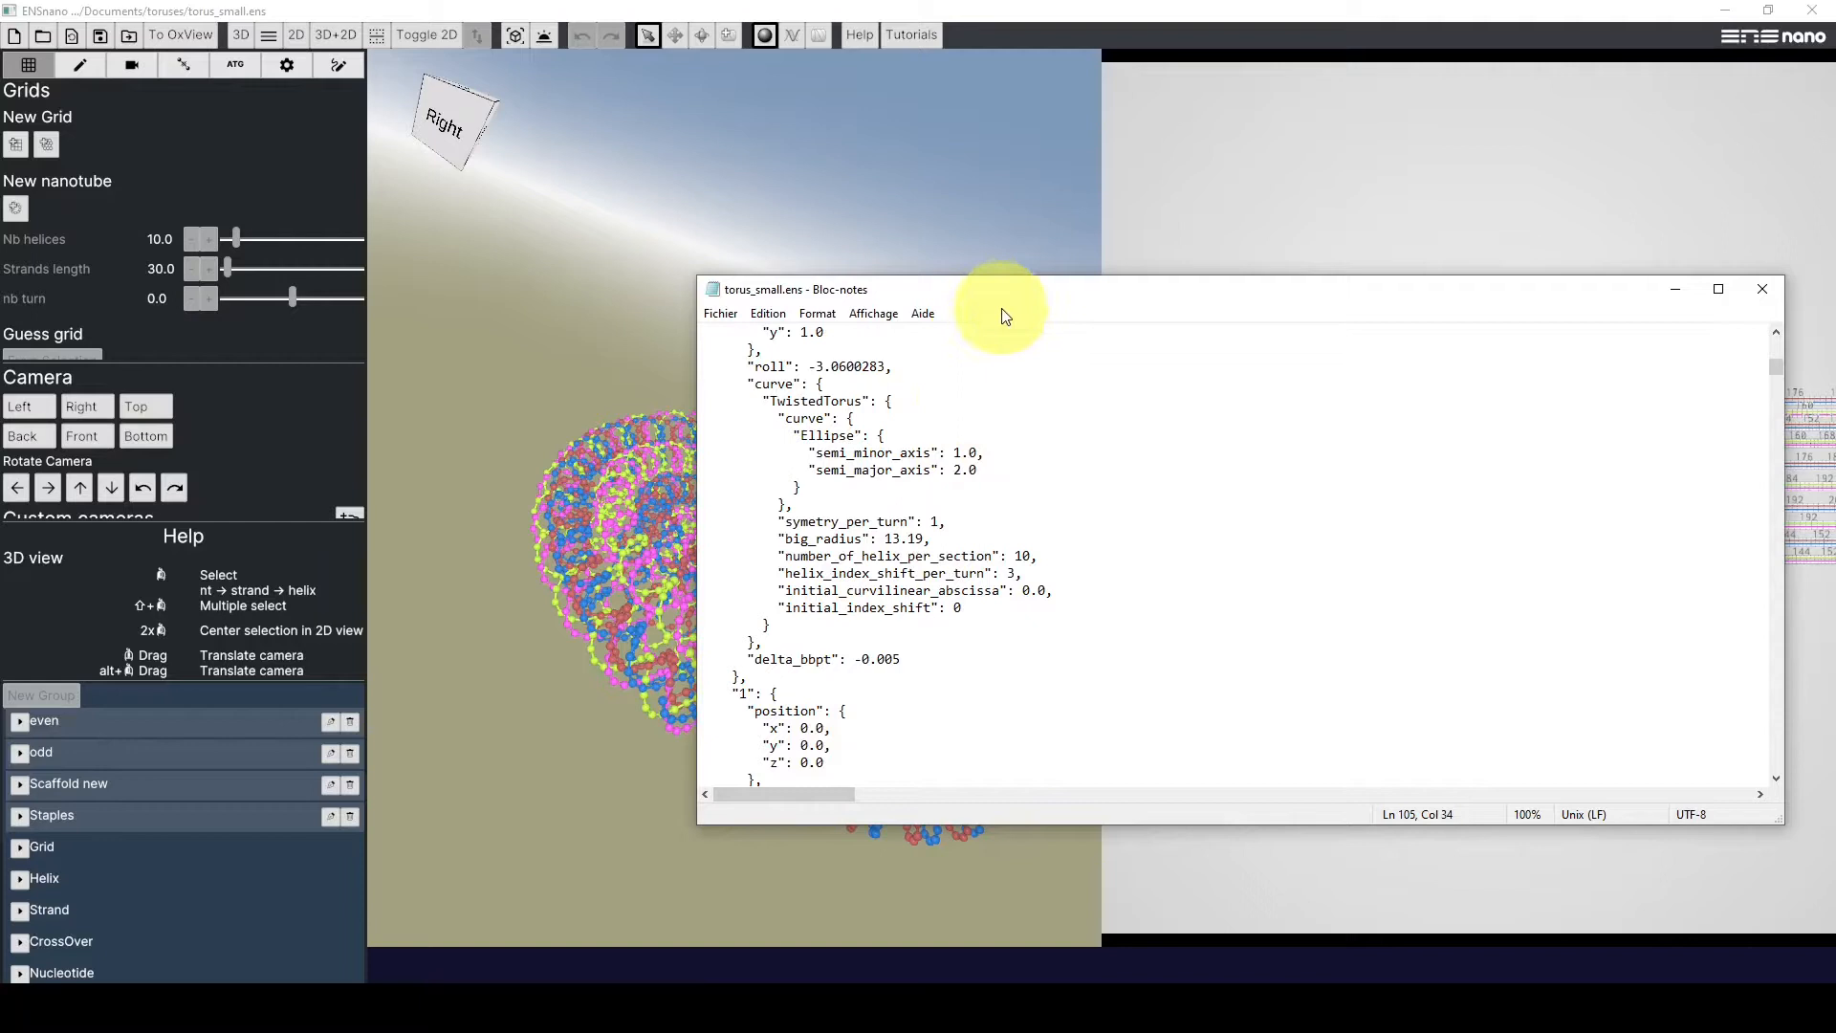
pyautogui.moveTo(1020, 297); pyautogui.dragTo(1261, 255)
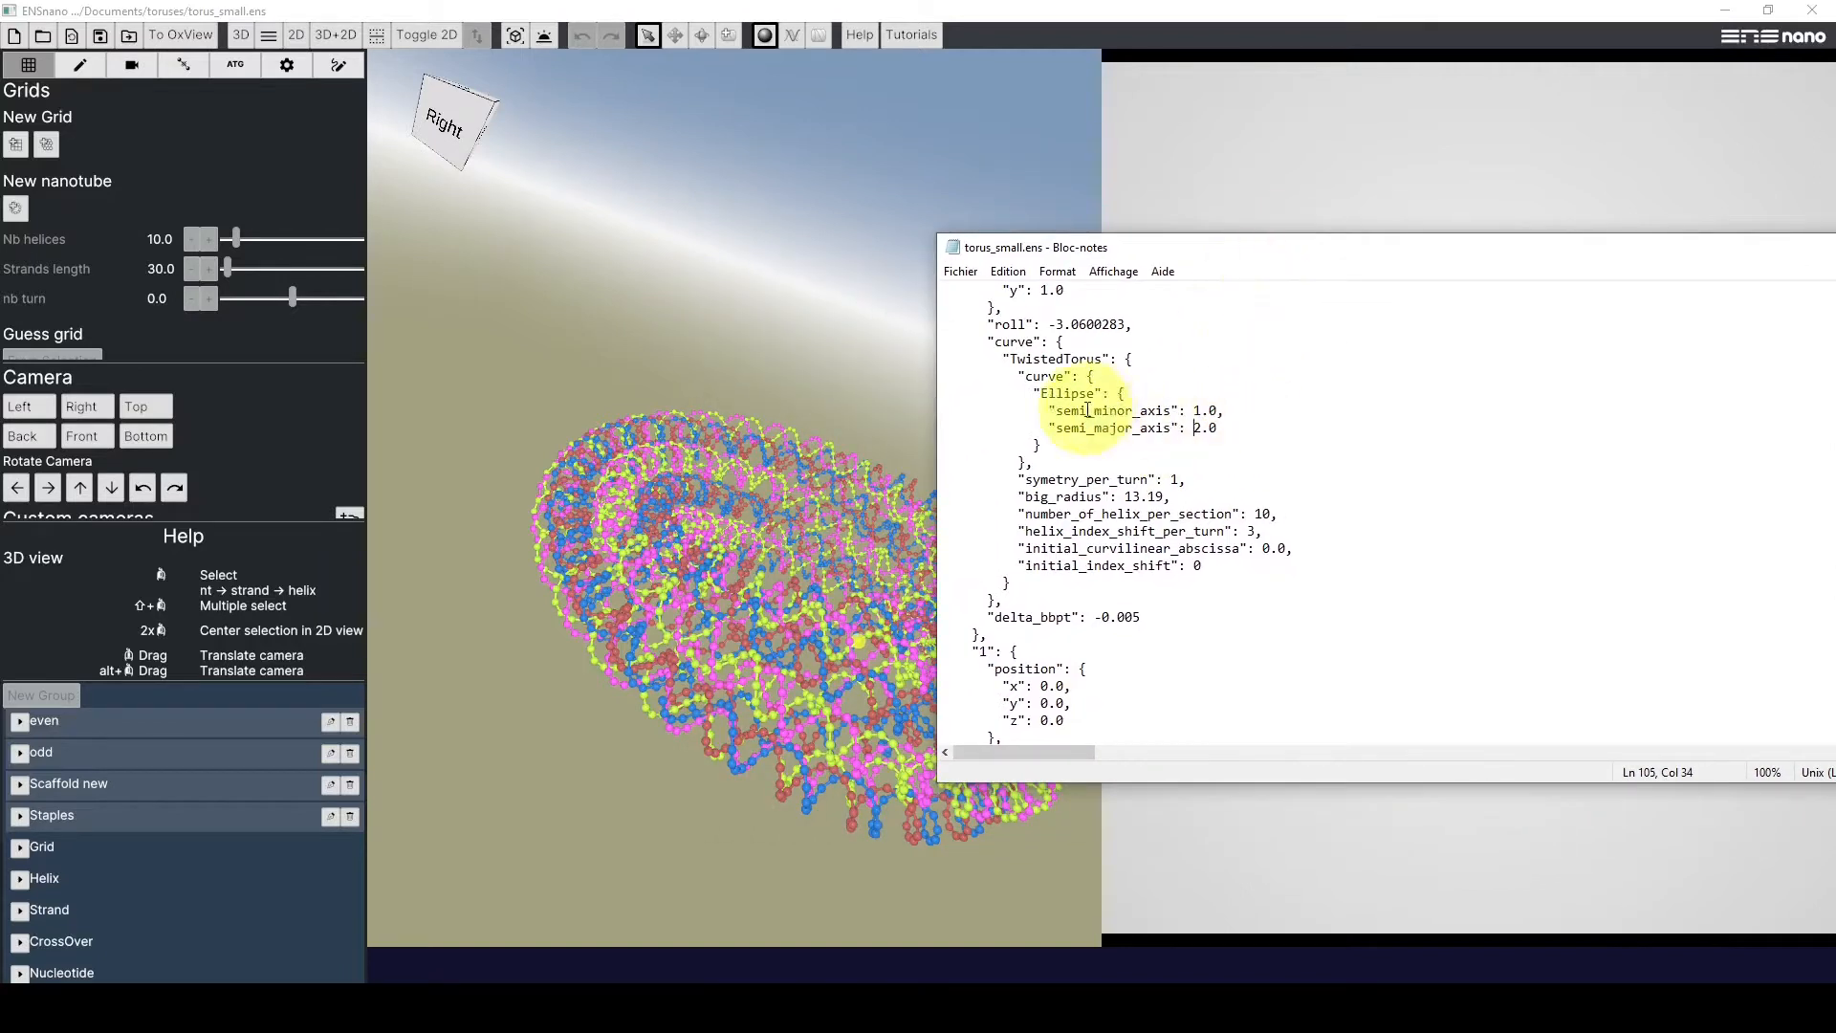
pyautogui.moveTo(1020, 375); pyautogui.dragTo(1033, 463)
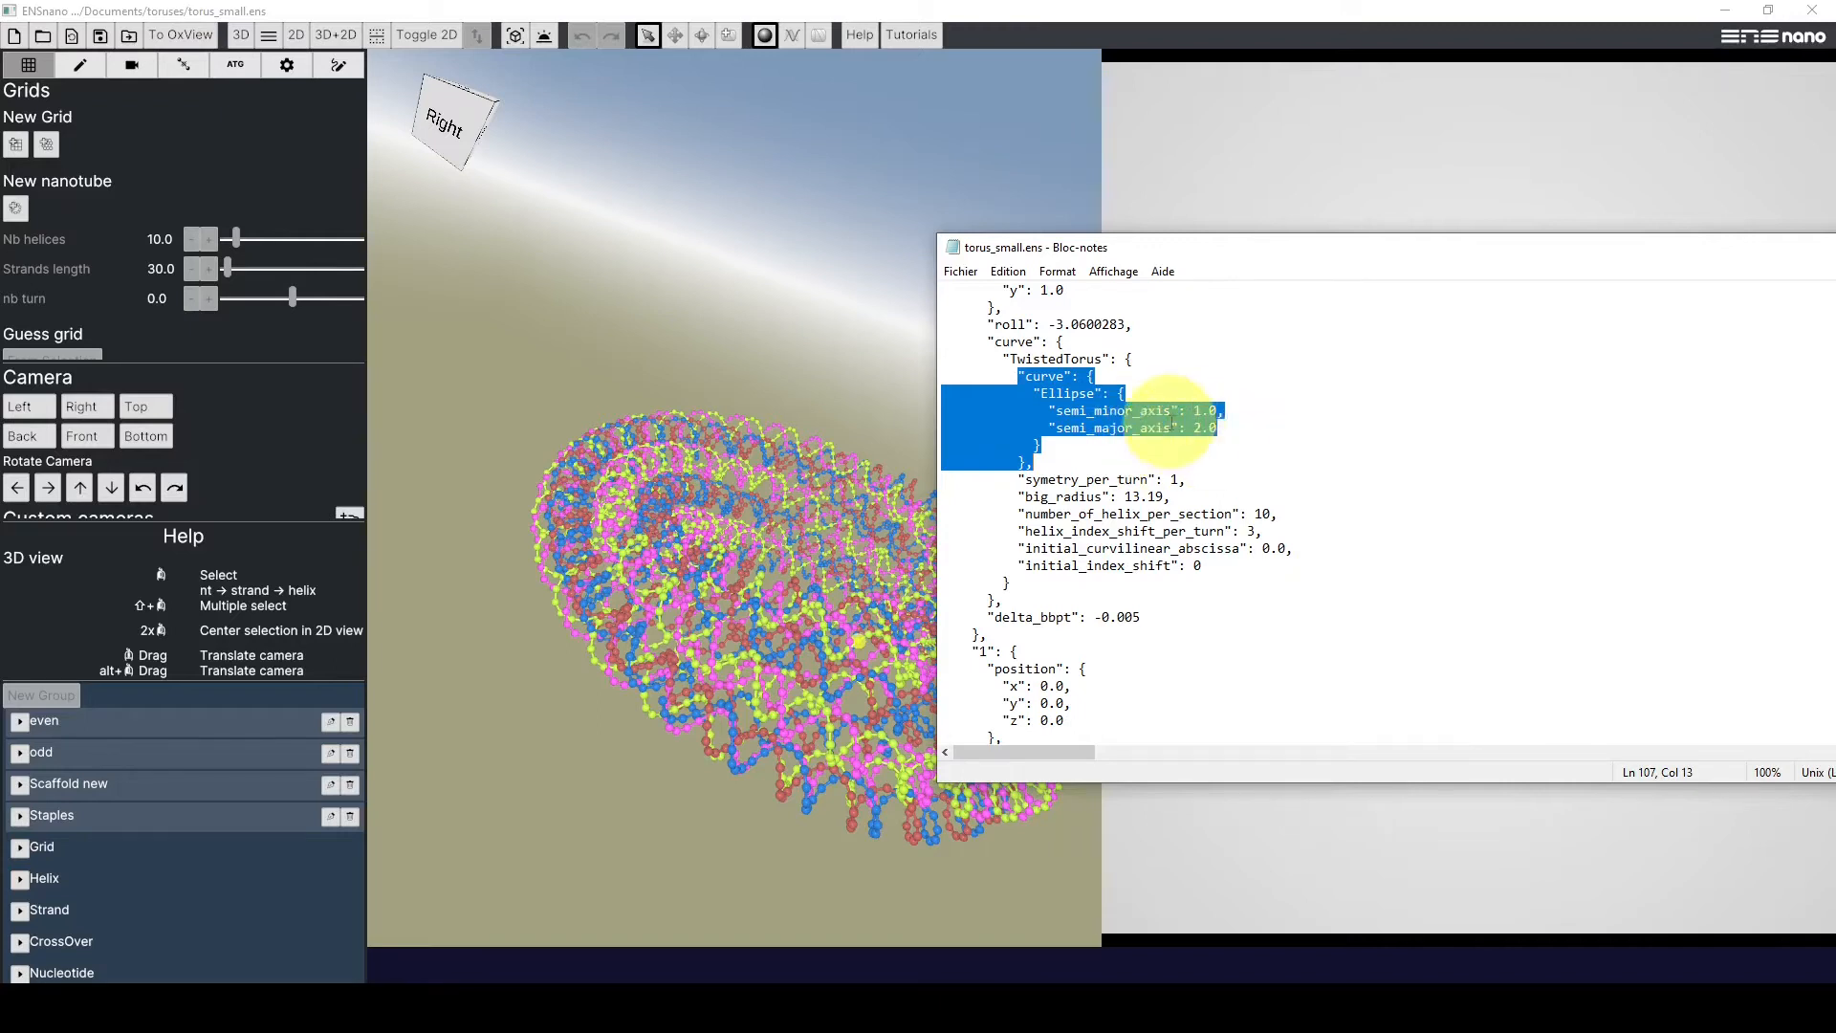
pyautogui.click(1182, 479)
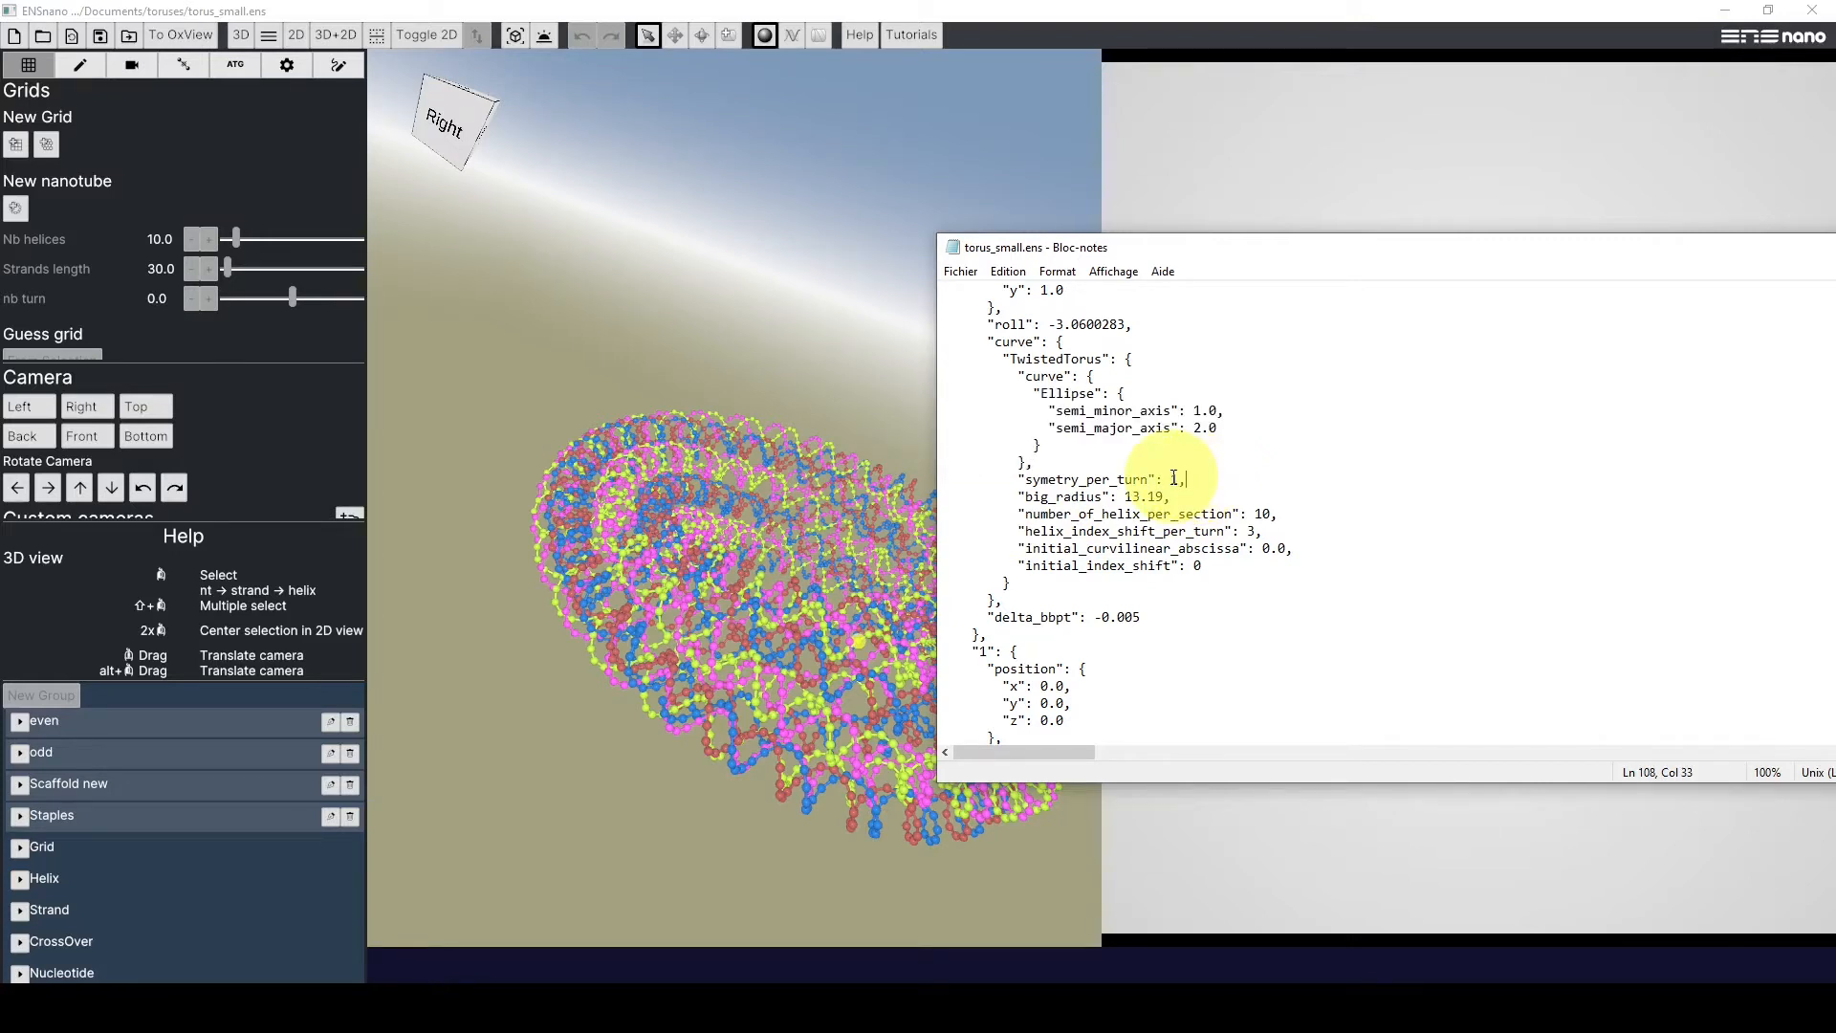
# Compare the small torus's twist in ENSnano with the symetry_per_turn line of torus_small.ens in Bloc-notes
pyautogui.click(761, 570)
pyautogui.moveTo(753, 589); pyautogui.dragTo(848, 771)
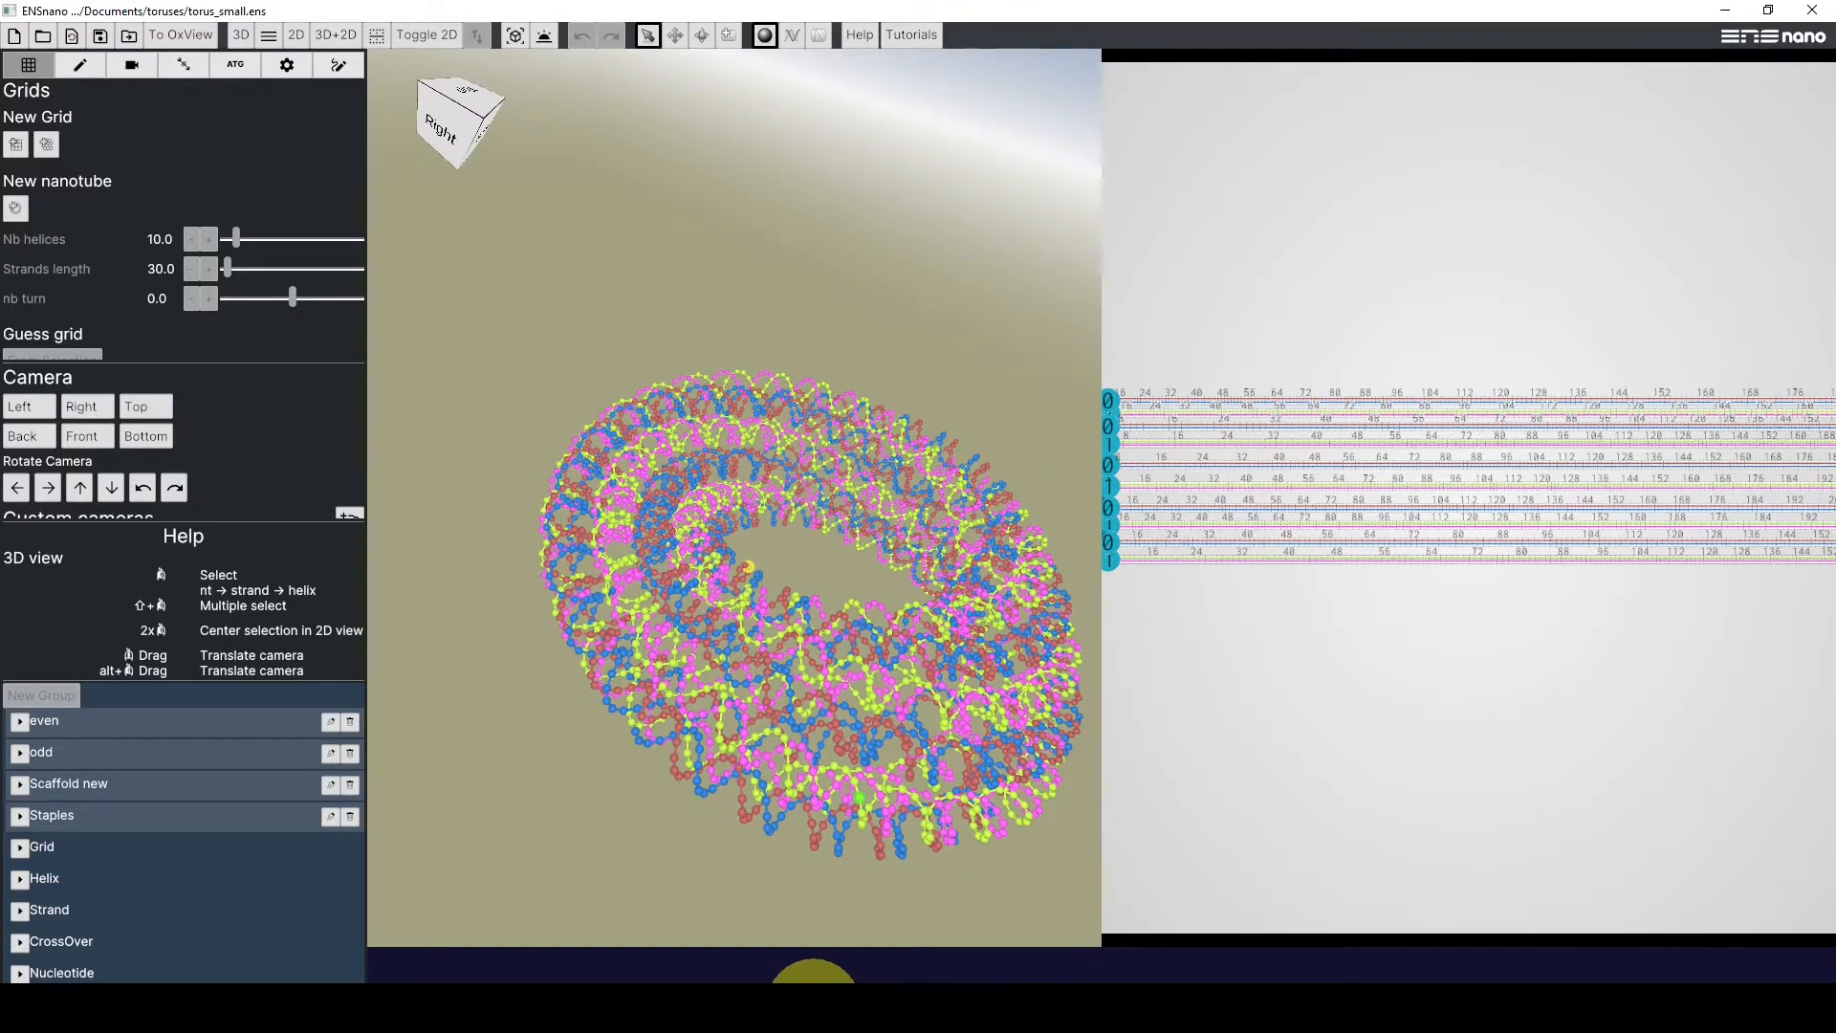
pyautogui.moveTo(811, 967)
pyautogui.moveTo(990, 947)
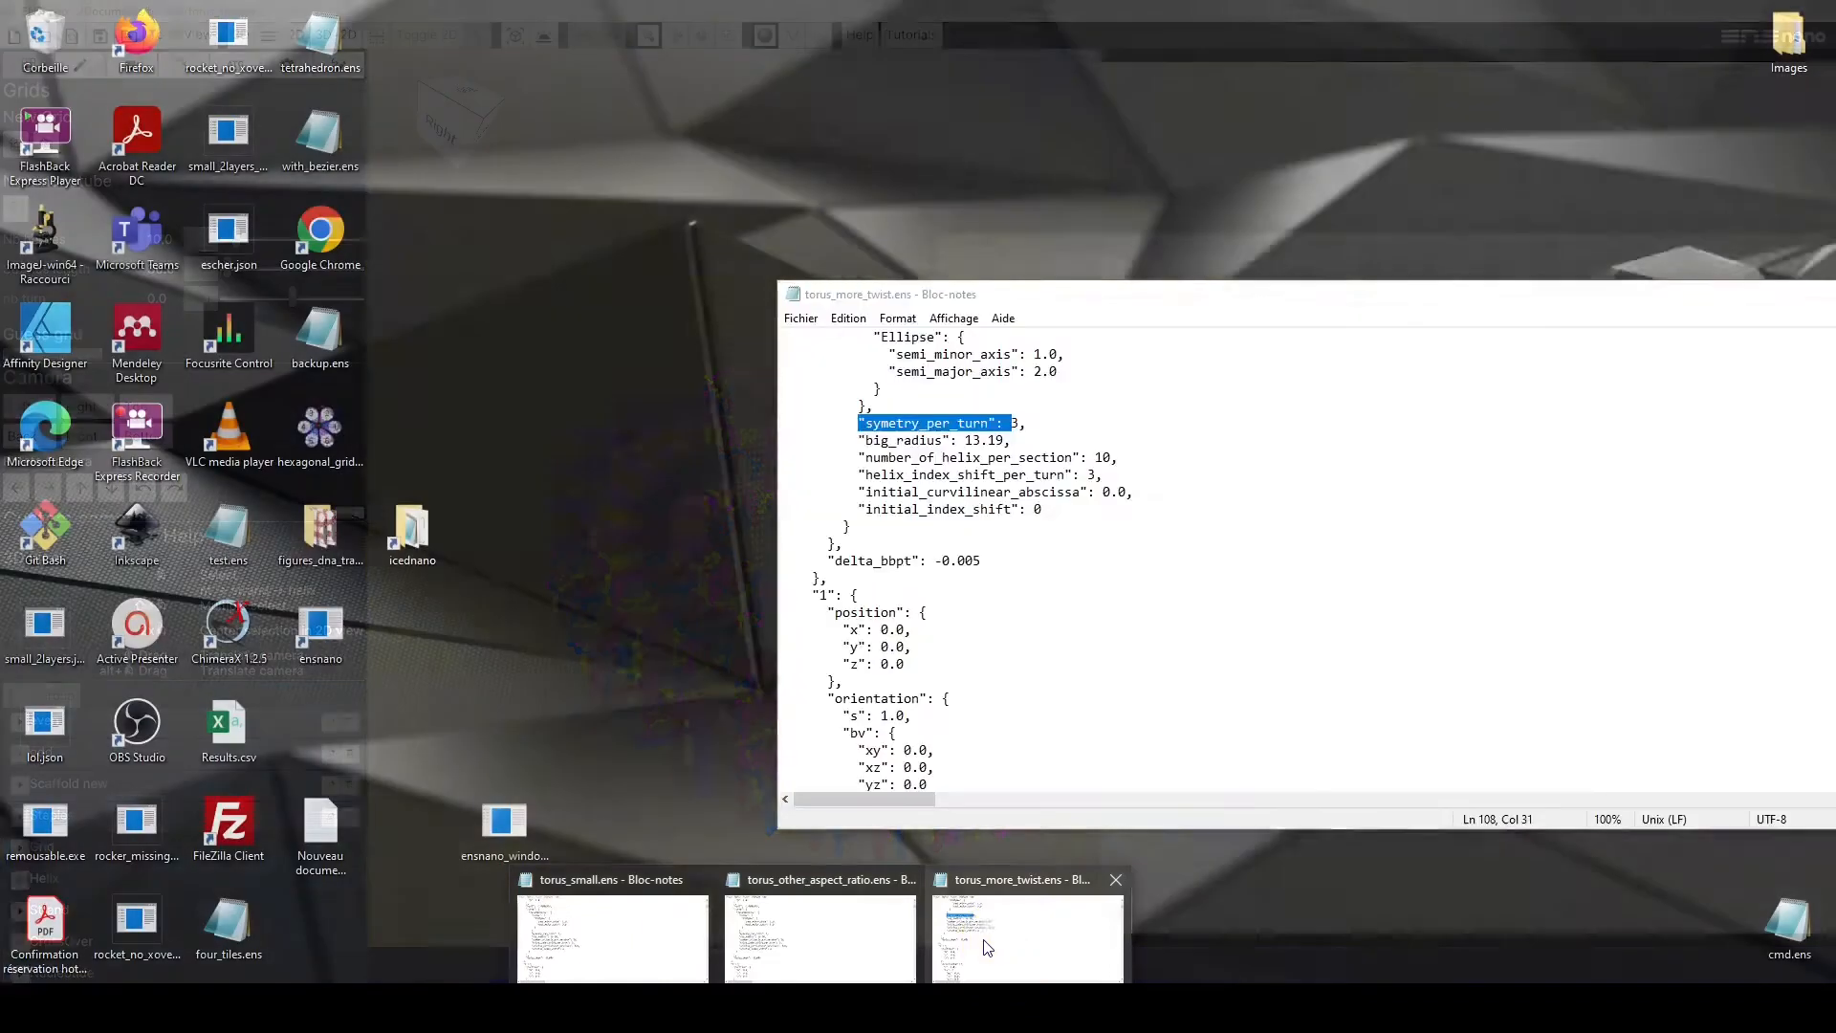
pyautogui.click(601, 922)
pyautogui.click(1184, 480)
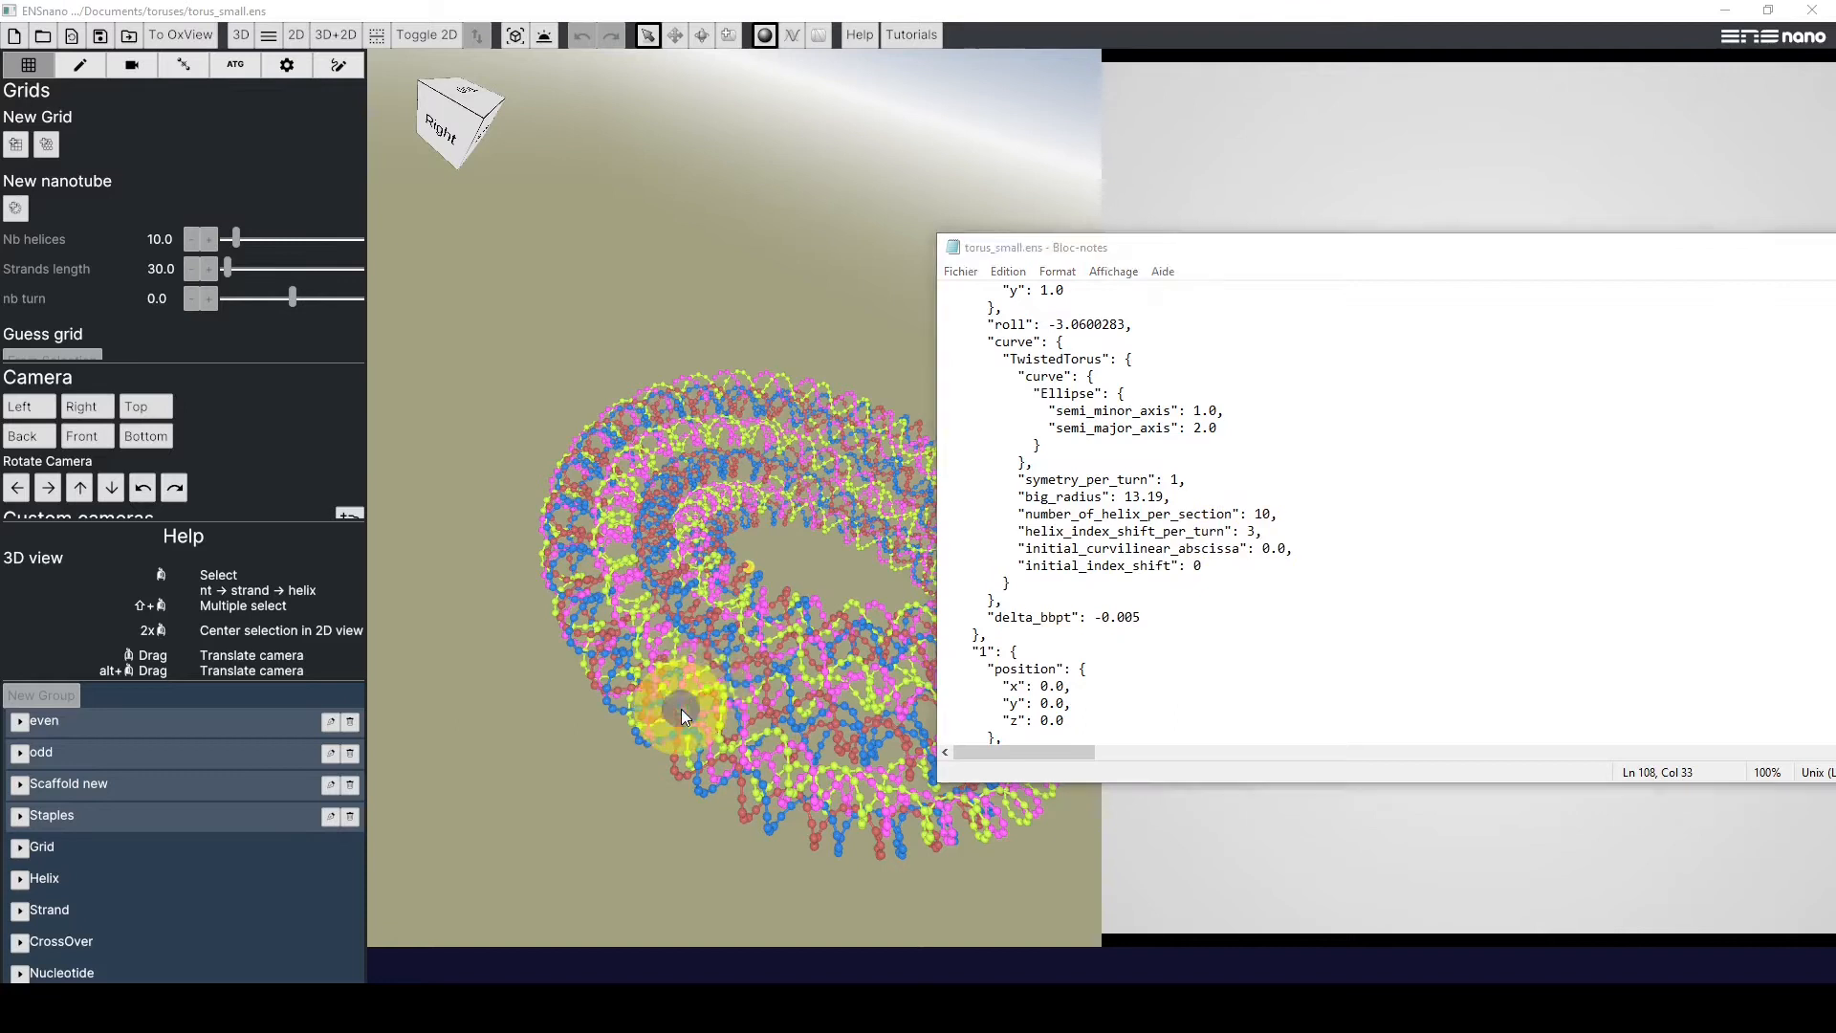
pyautogui.click(732, 674)
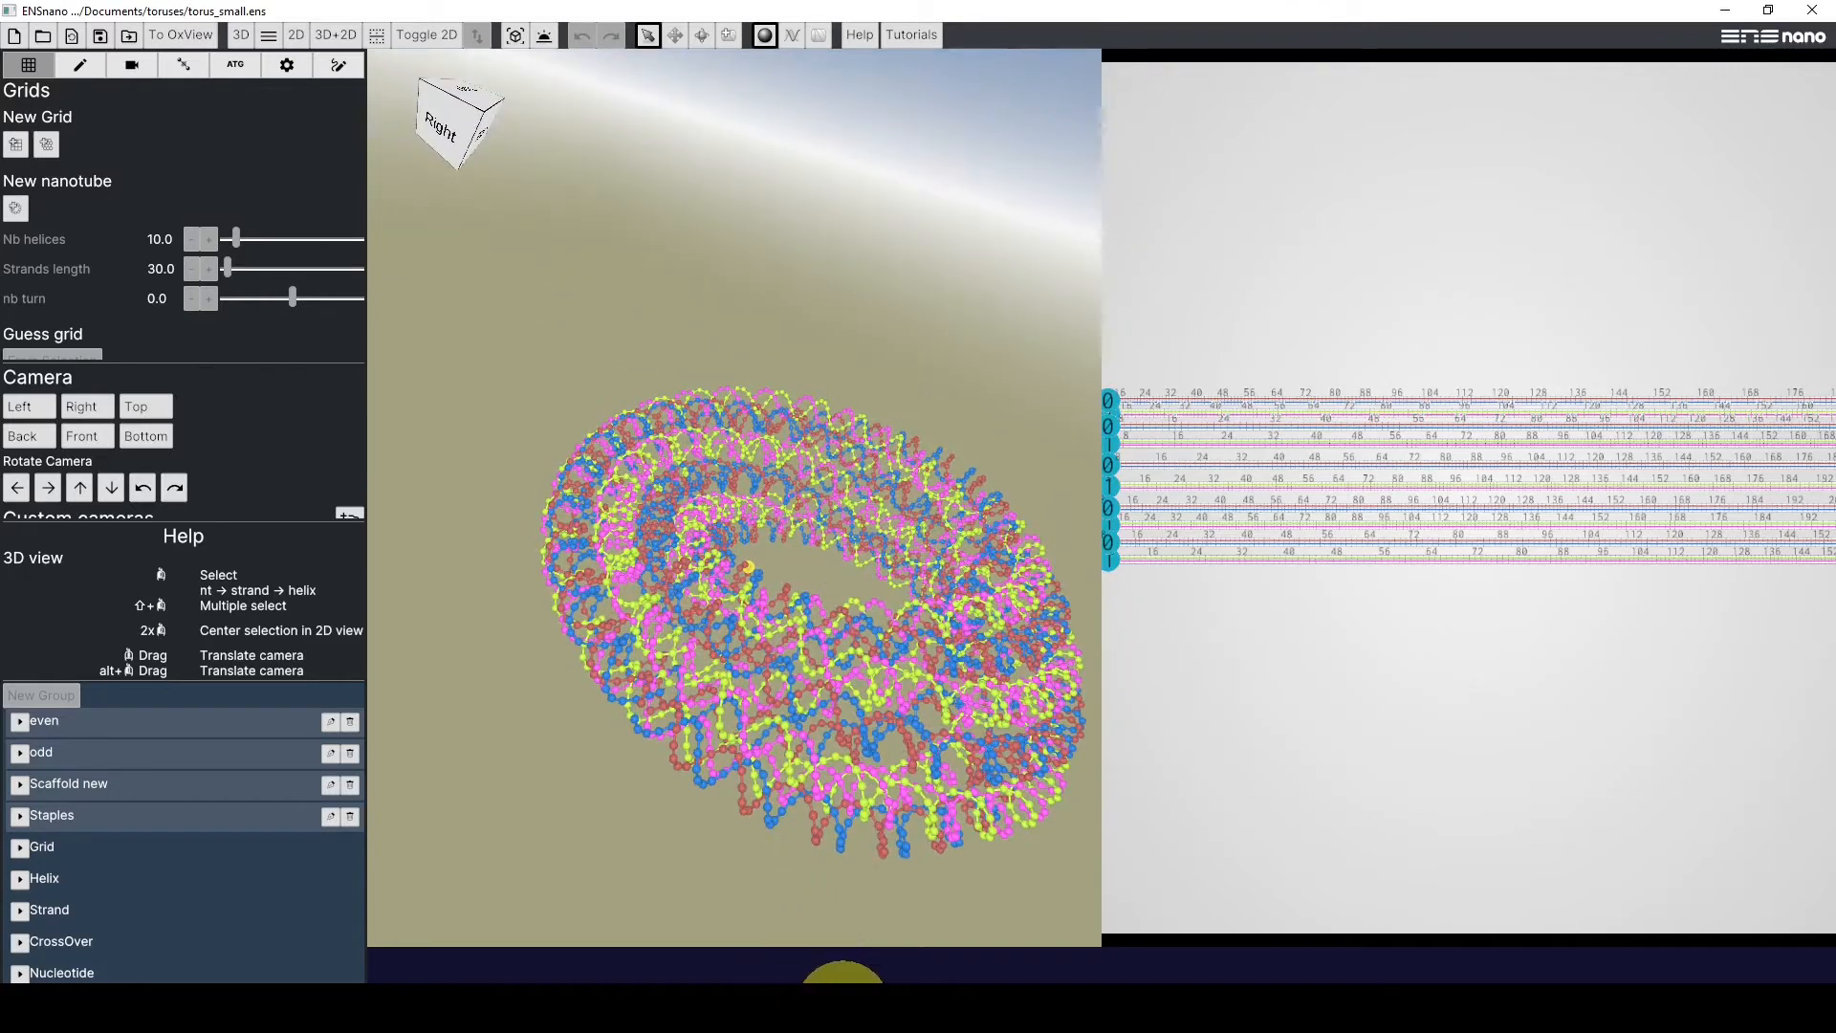
# Check the Ellipse axes in the text of torus_other_aspect_ratio.ens and open that design in ENSnano
pyautogui.moveTo(824, 979)
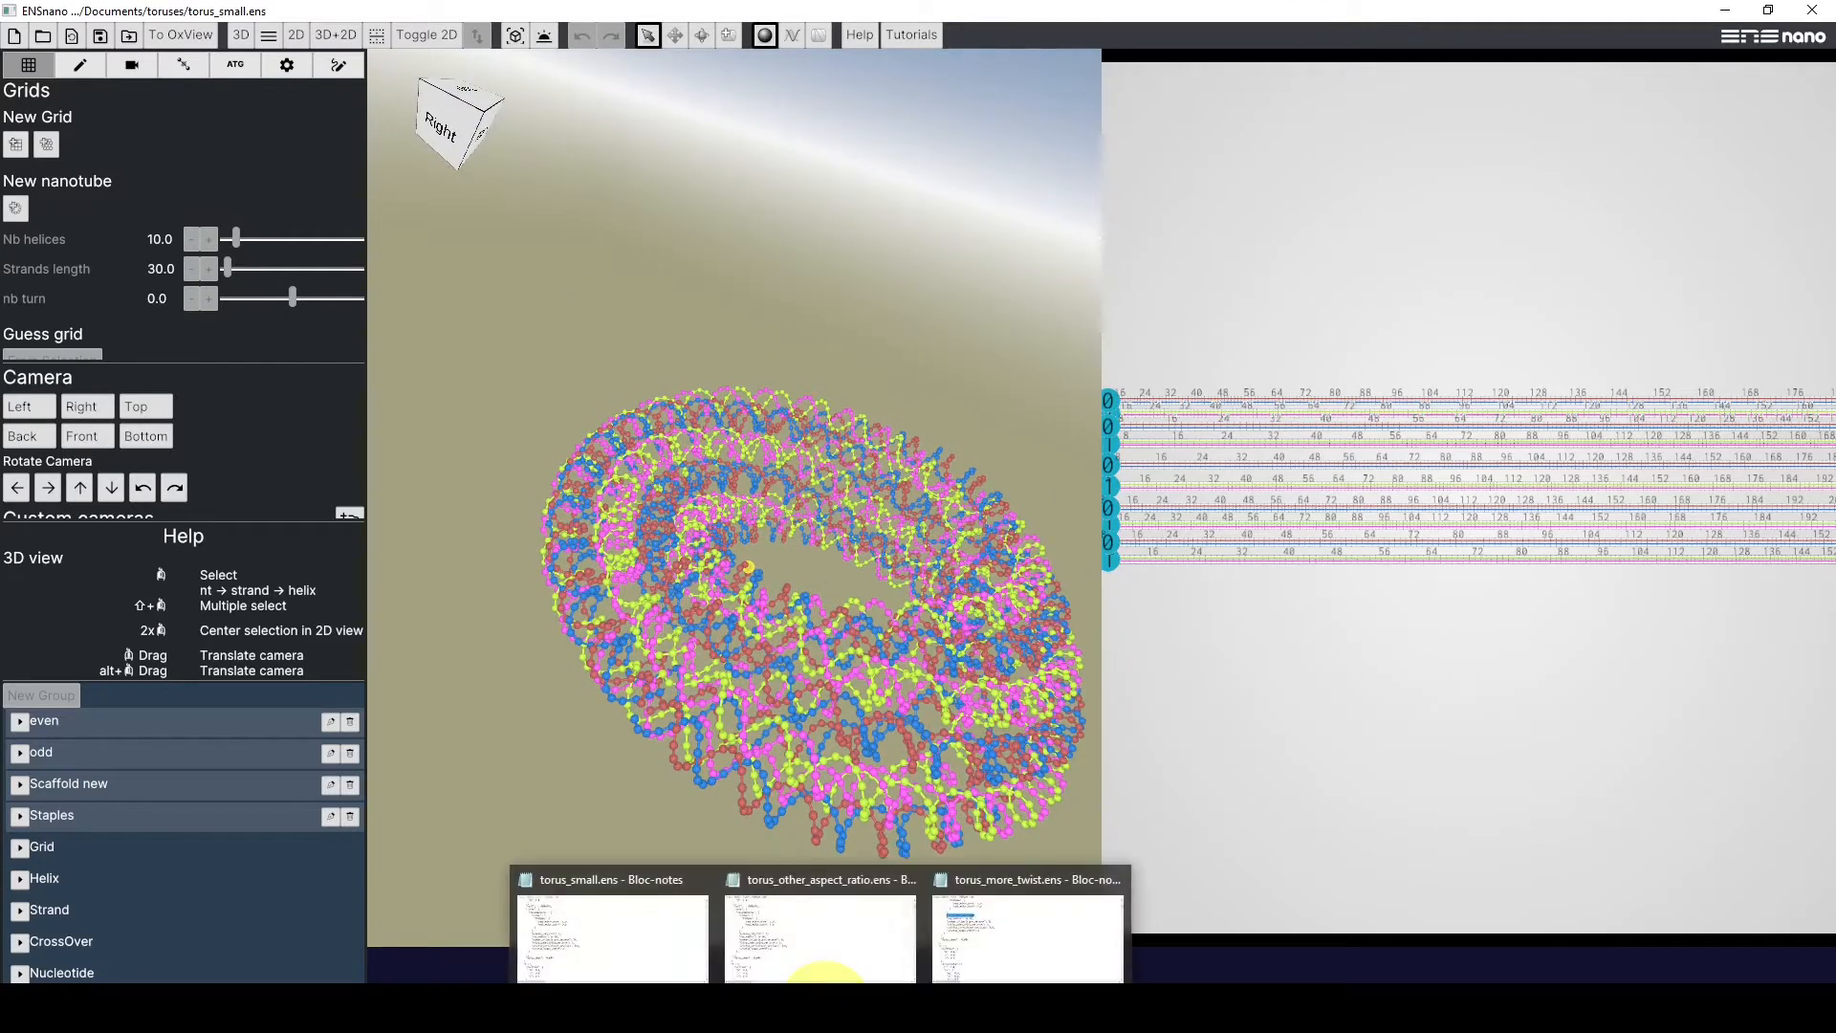
pyautogui.click(817, 943)
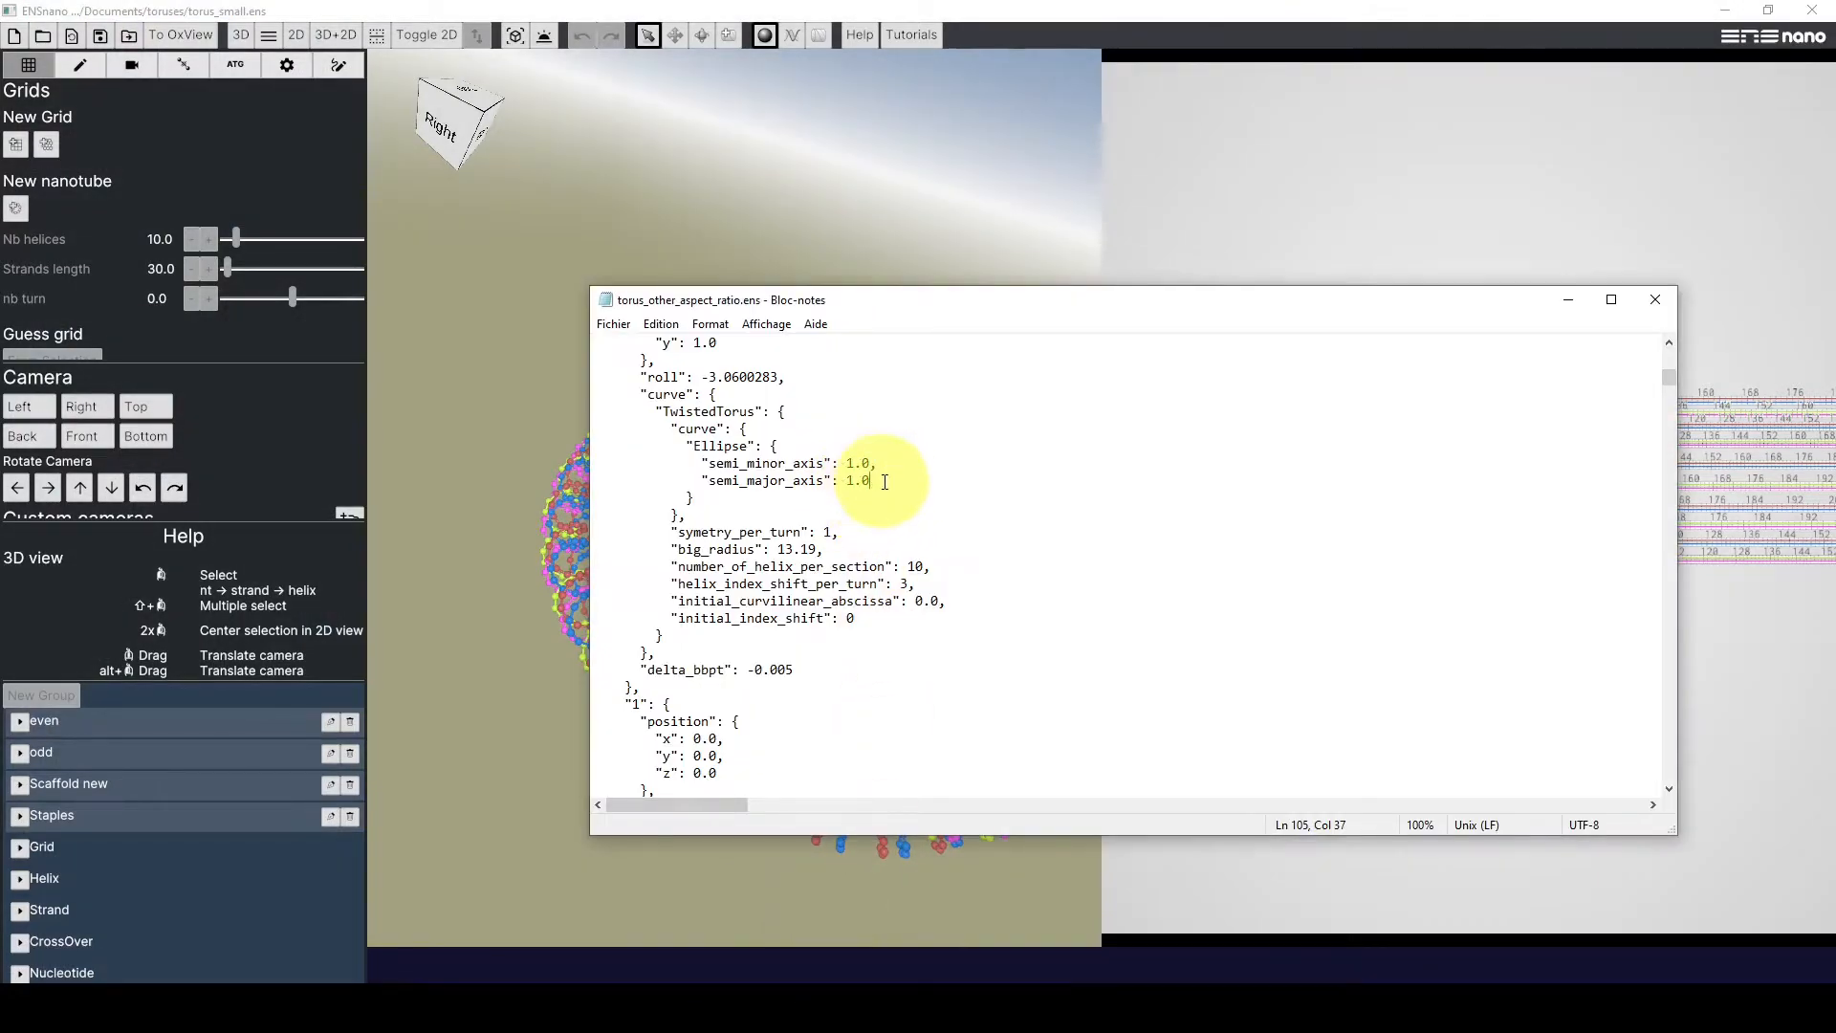
pyautogui.click(42, 35)
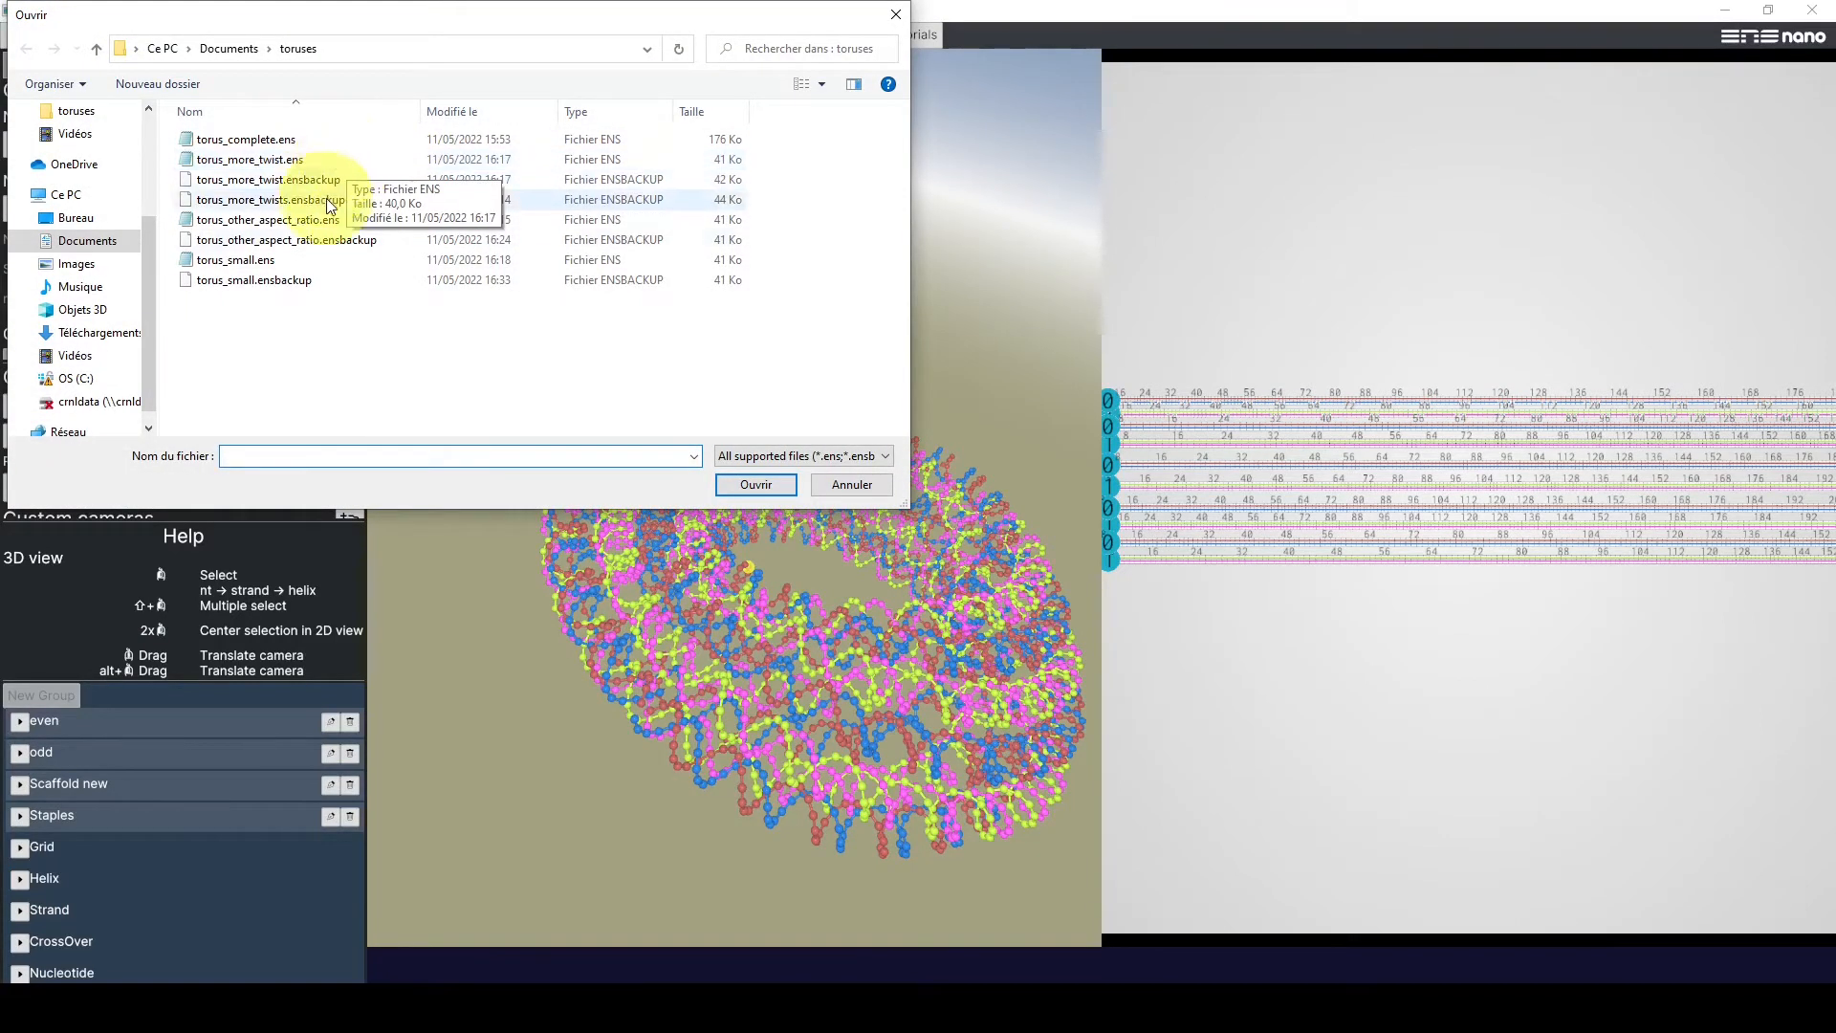
pyautogui.doubleClick(335, 223)
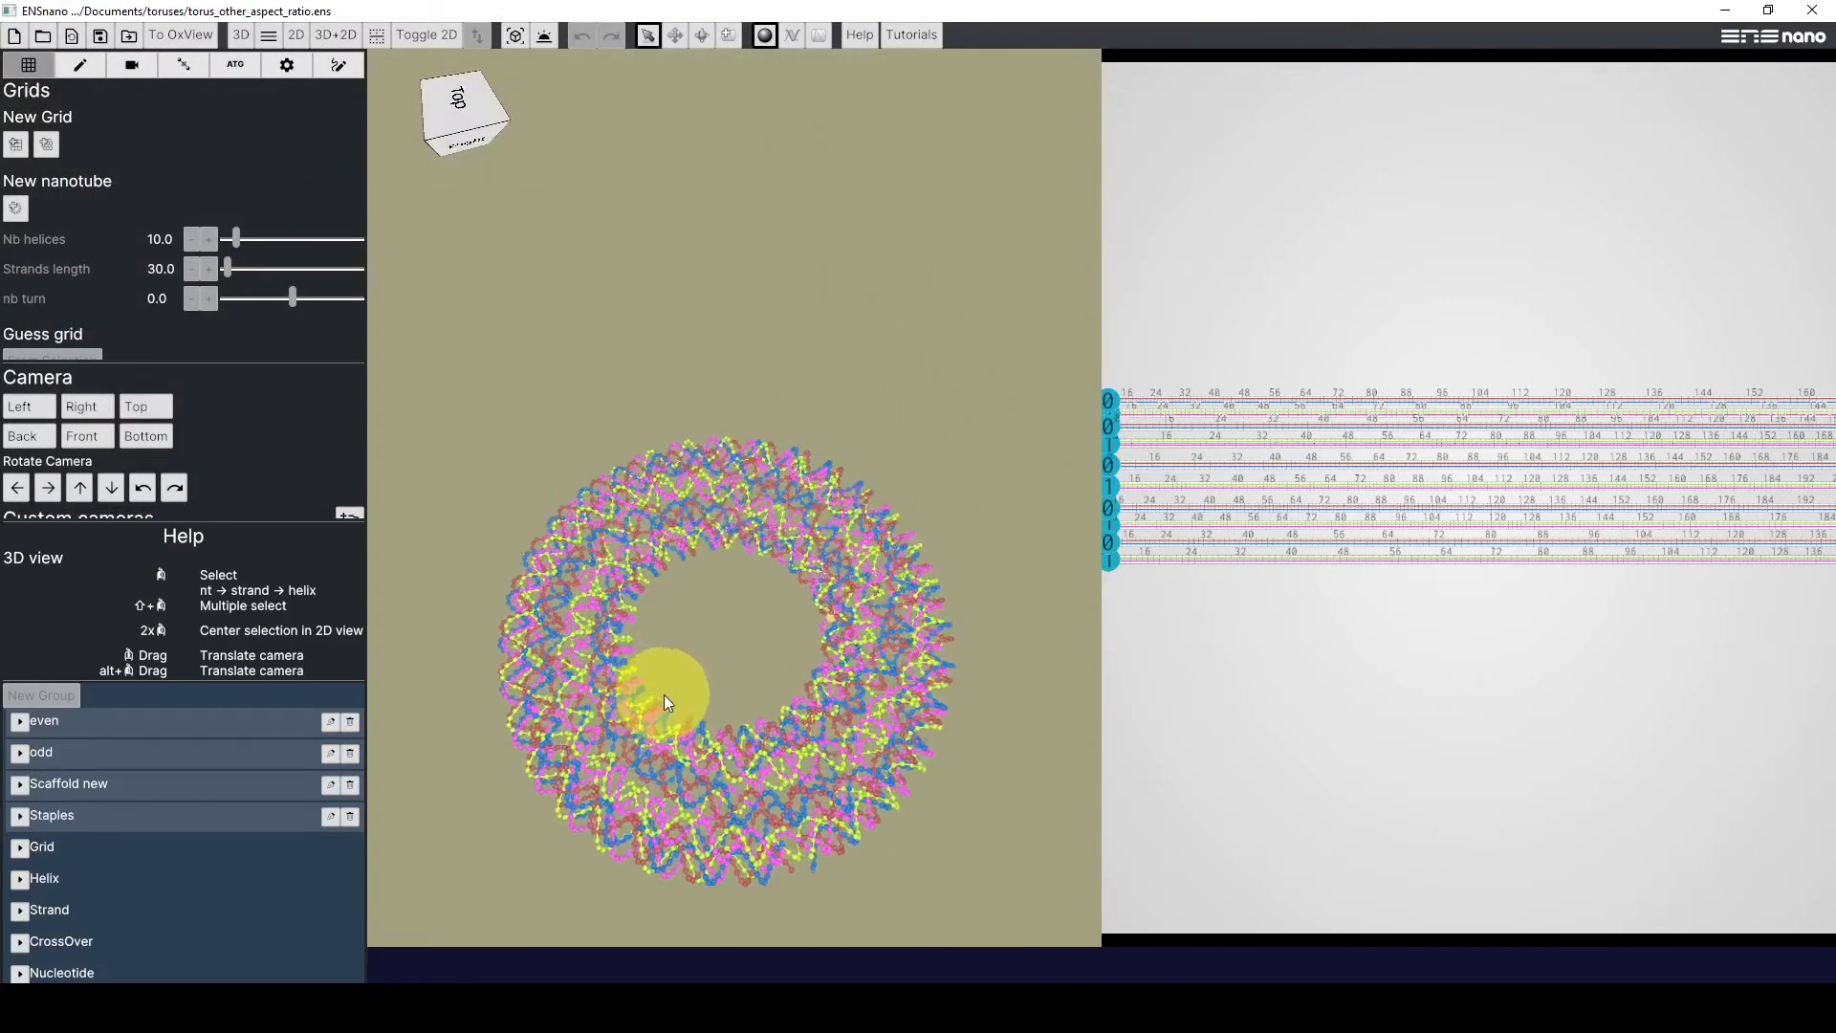
pyautogui.moveTo(738, 729); pyautogui.dragTo(721, 610, button='middle')
# Display the torus with thin helices and inspect its overall shape in the 3D view
pyautogui.click(270, 35)
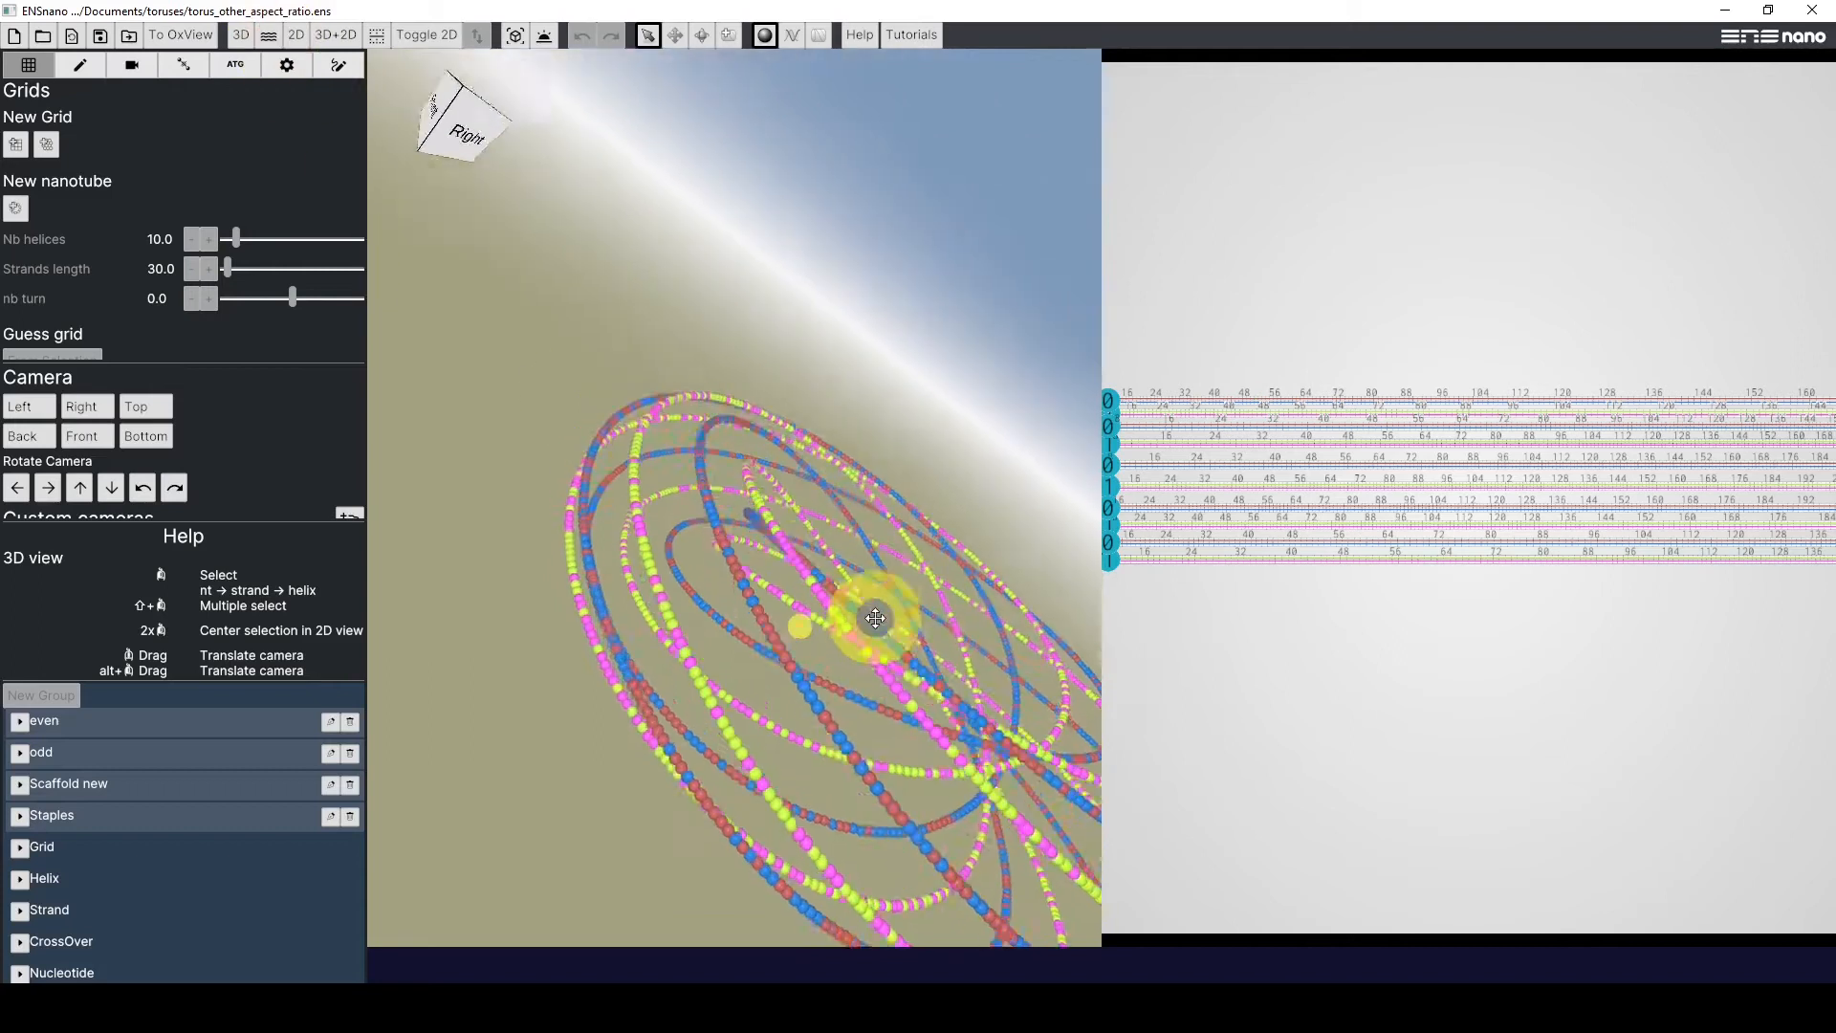
pyautogui.scroll(-3, 898, 685)
pyautogui.moveTo(893, 676); pyautogui.dragTo(828, 687, button='middle')
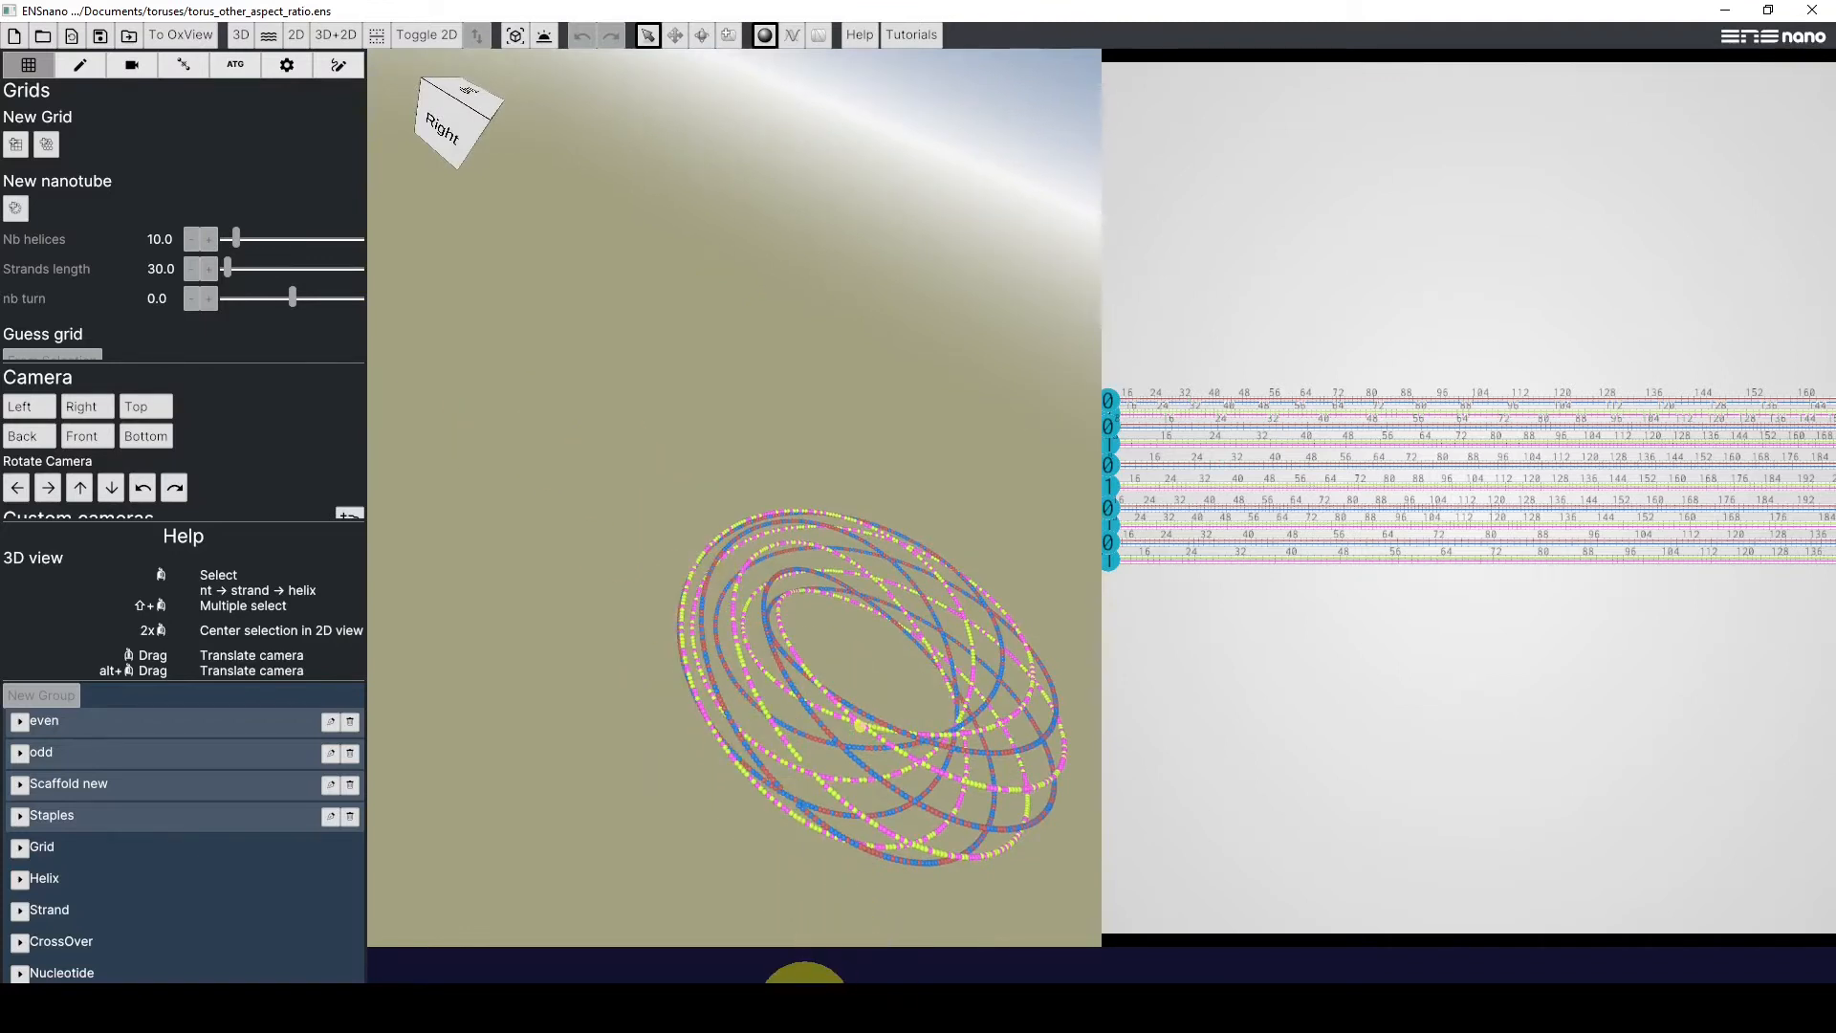
# Check symetry_per_turn in the text of torus_more_twist.ens and open that design in ENSnano
pyautogui.moveTo(800, 1019)
pyautogui.click(957, 979)
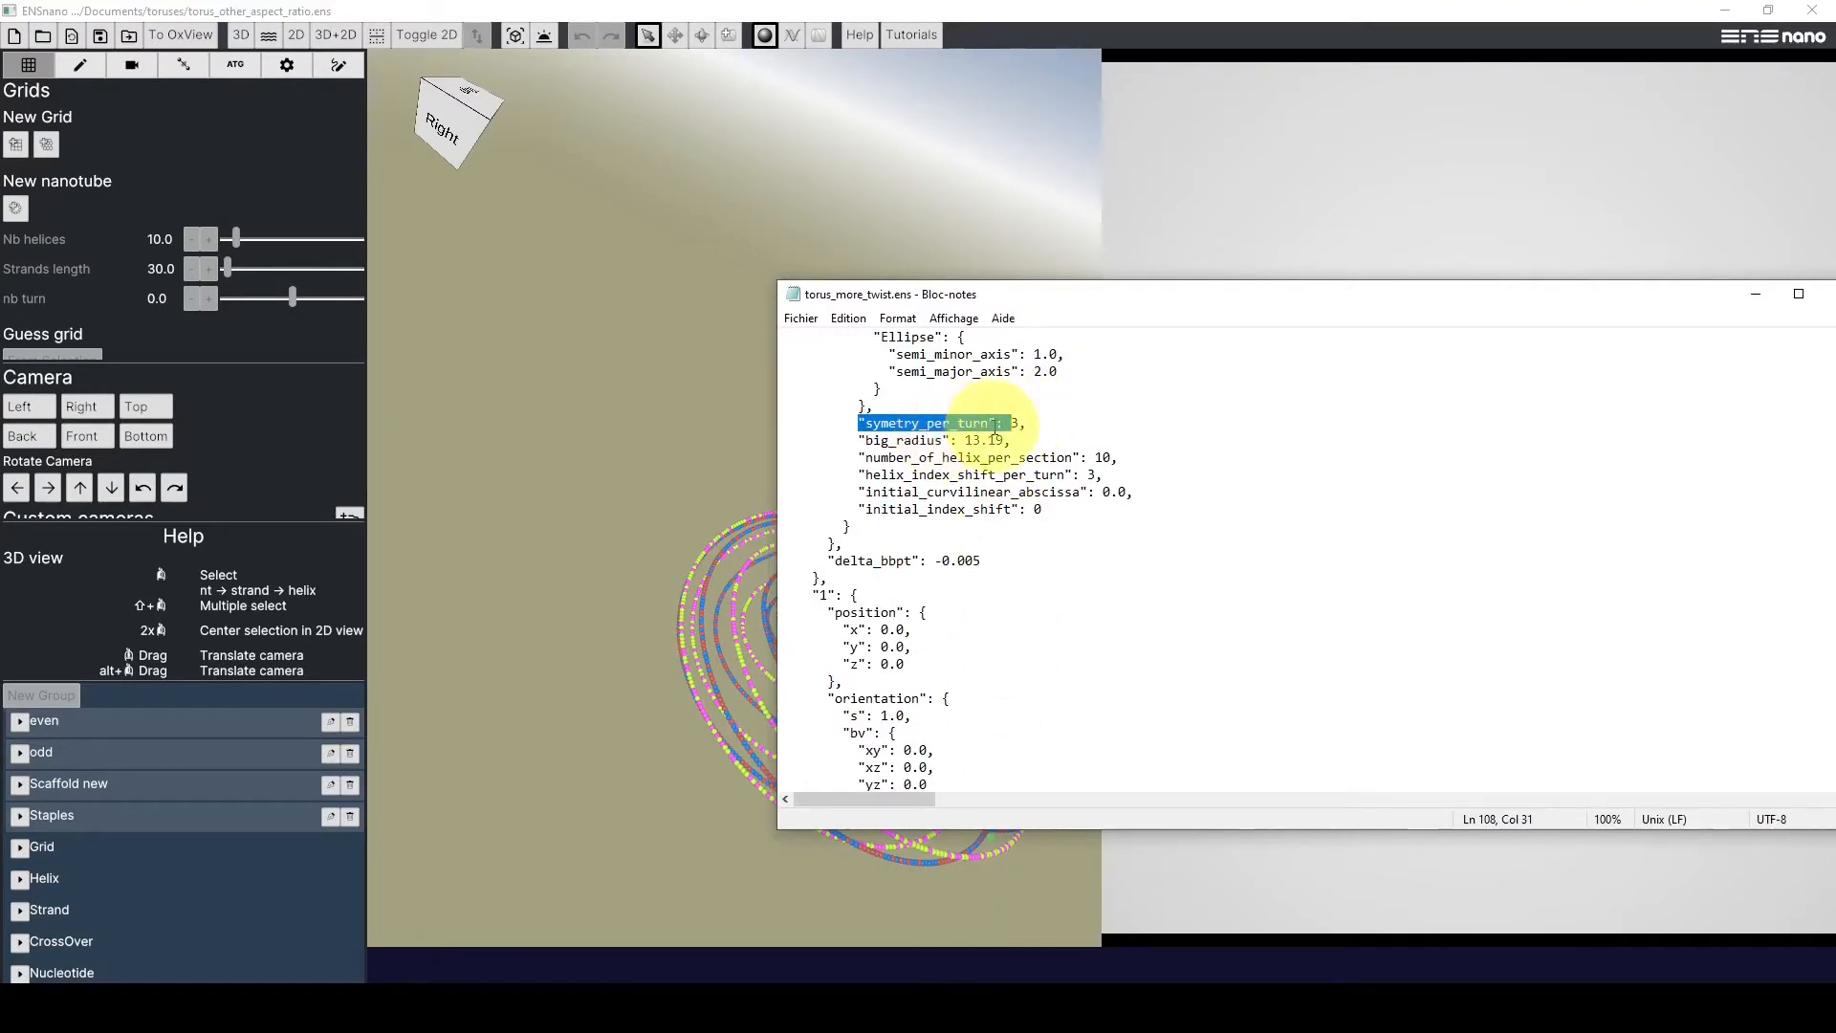
pyautogui.click(629, 452)
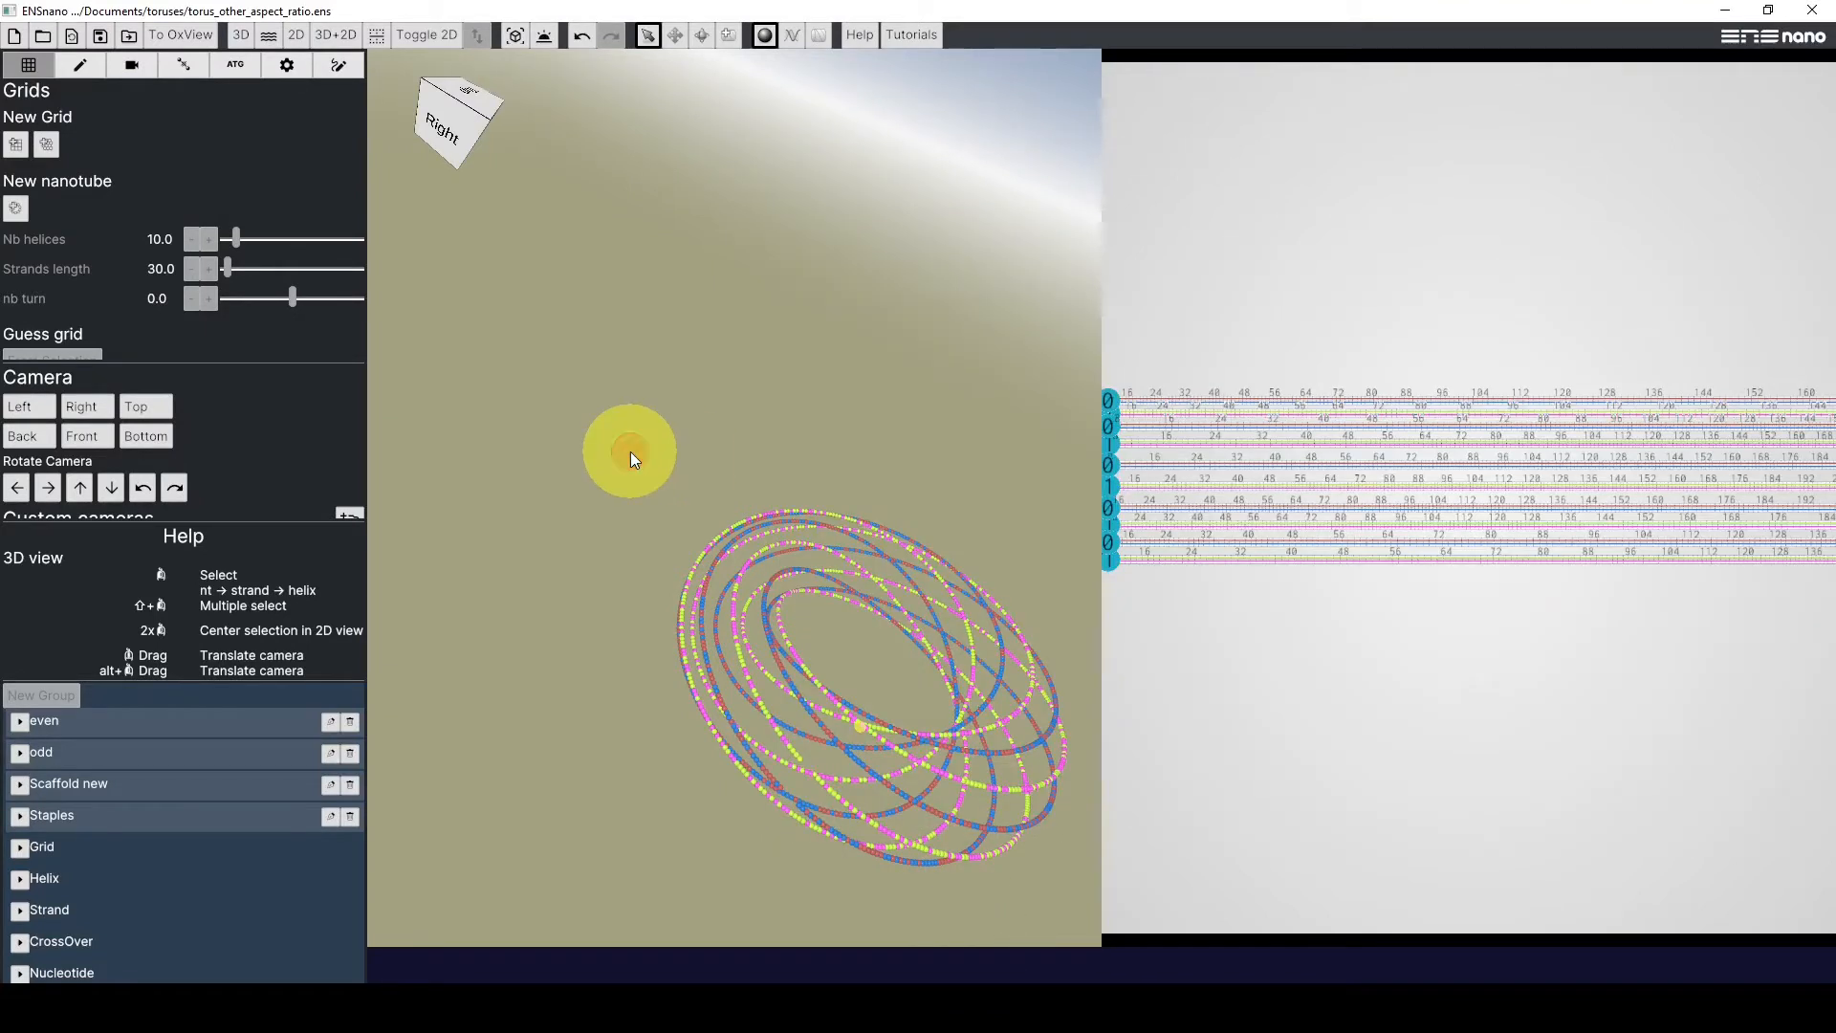
pyautogui.click(43, 36)
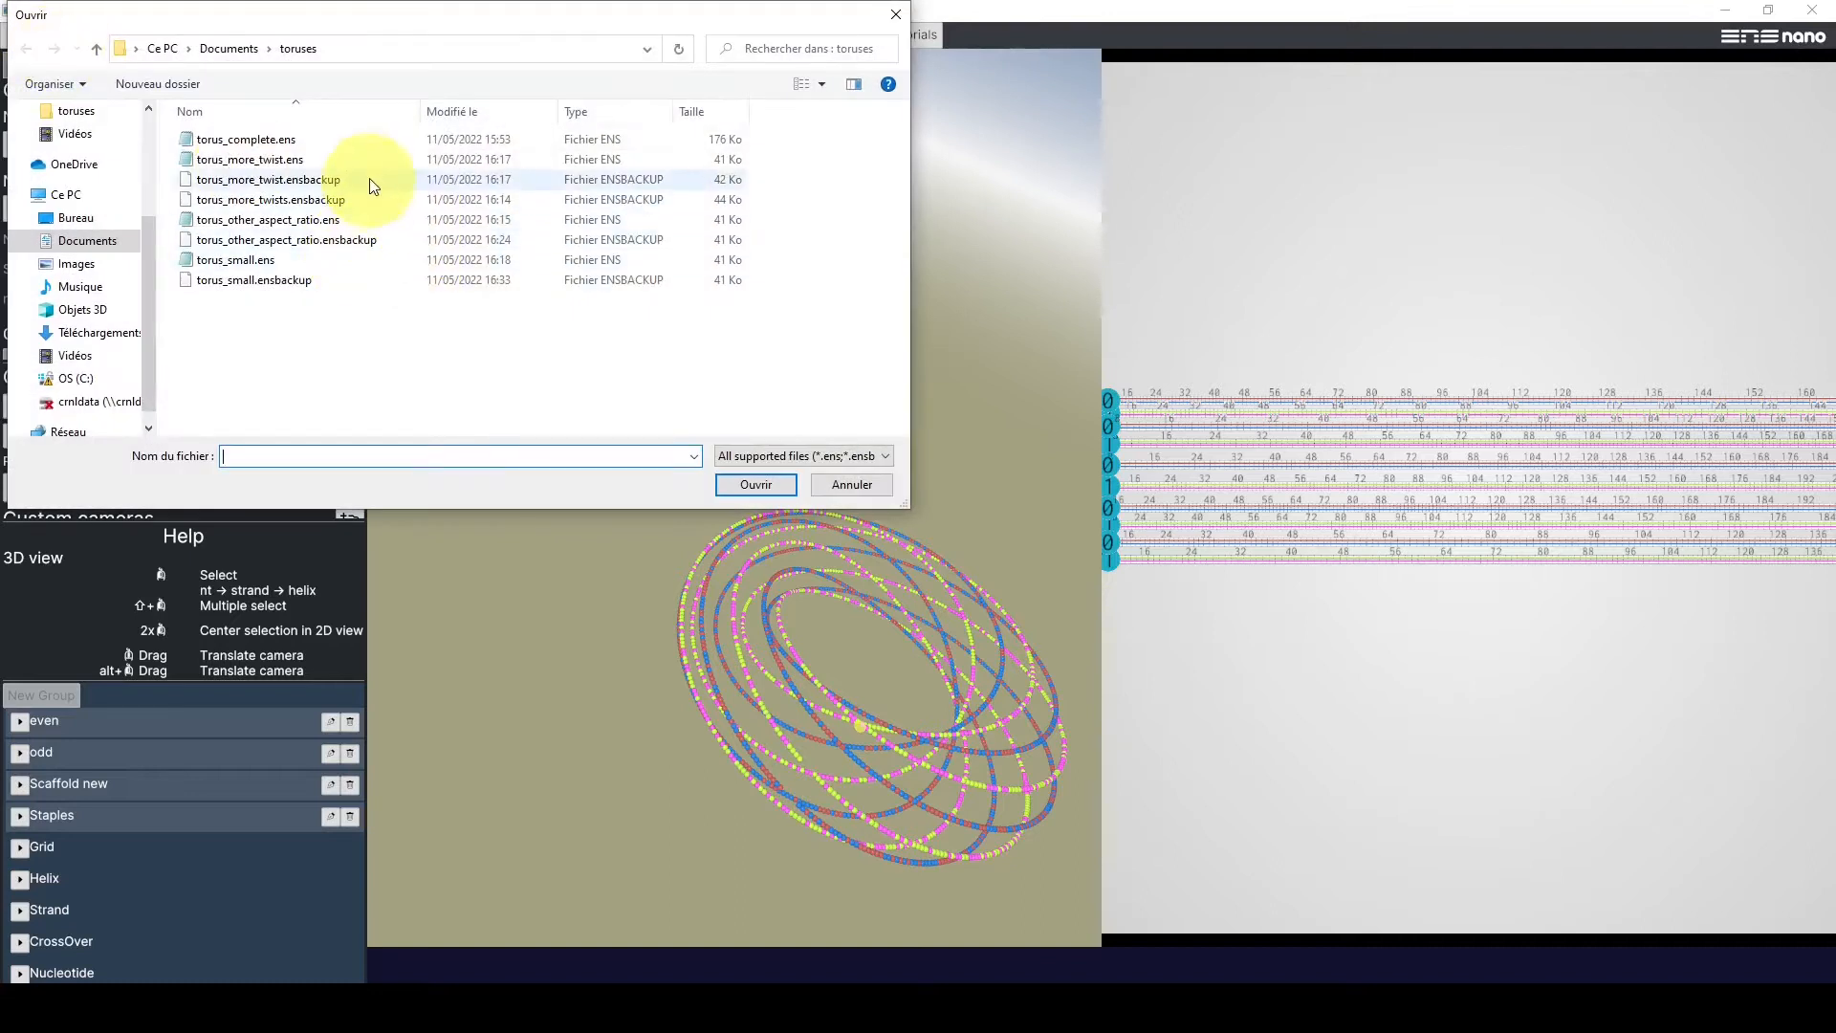
pyautogui.doubleClick(341, 160)
# Restore the full helix display and inspect the more twisted torus close up in 3D
pyautogui.click(260, 36)
pyautogui.moveTo(811, 727); pyautogui.dragTo(670, 664)
pyautogui.scroll(8, 715, 670)
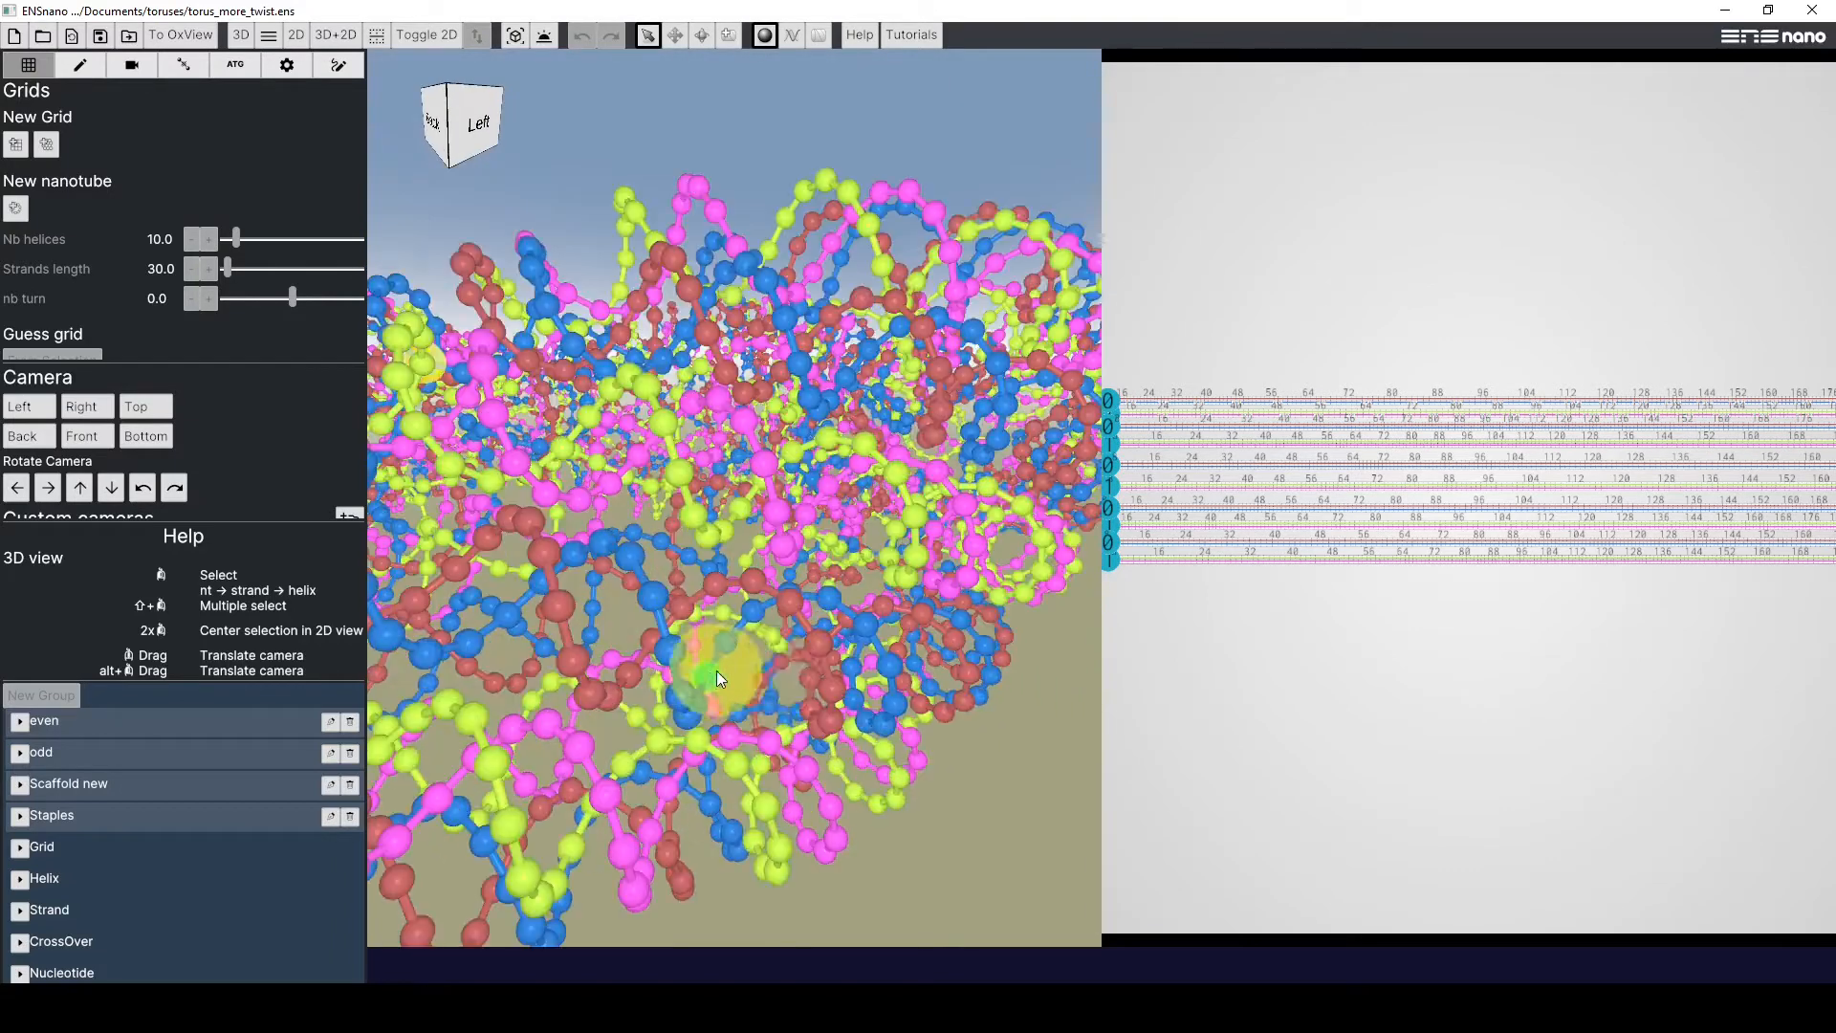
# Create a cross-over in the 2D view from the pink strand near position 184 to nucleotide 195 on the helix below, and center it in 3D
pyautogui.scroll(5, 1803, 643)
pyautogui.scroll(2, 1237, 762)
pyautogui.scroll(3, 1483, 697)
pyautogui.scroll(3, 1303, 790)
pyautogui.scroll(3, 1616, 352)
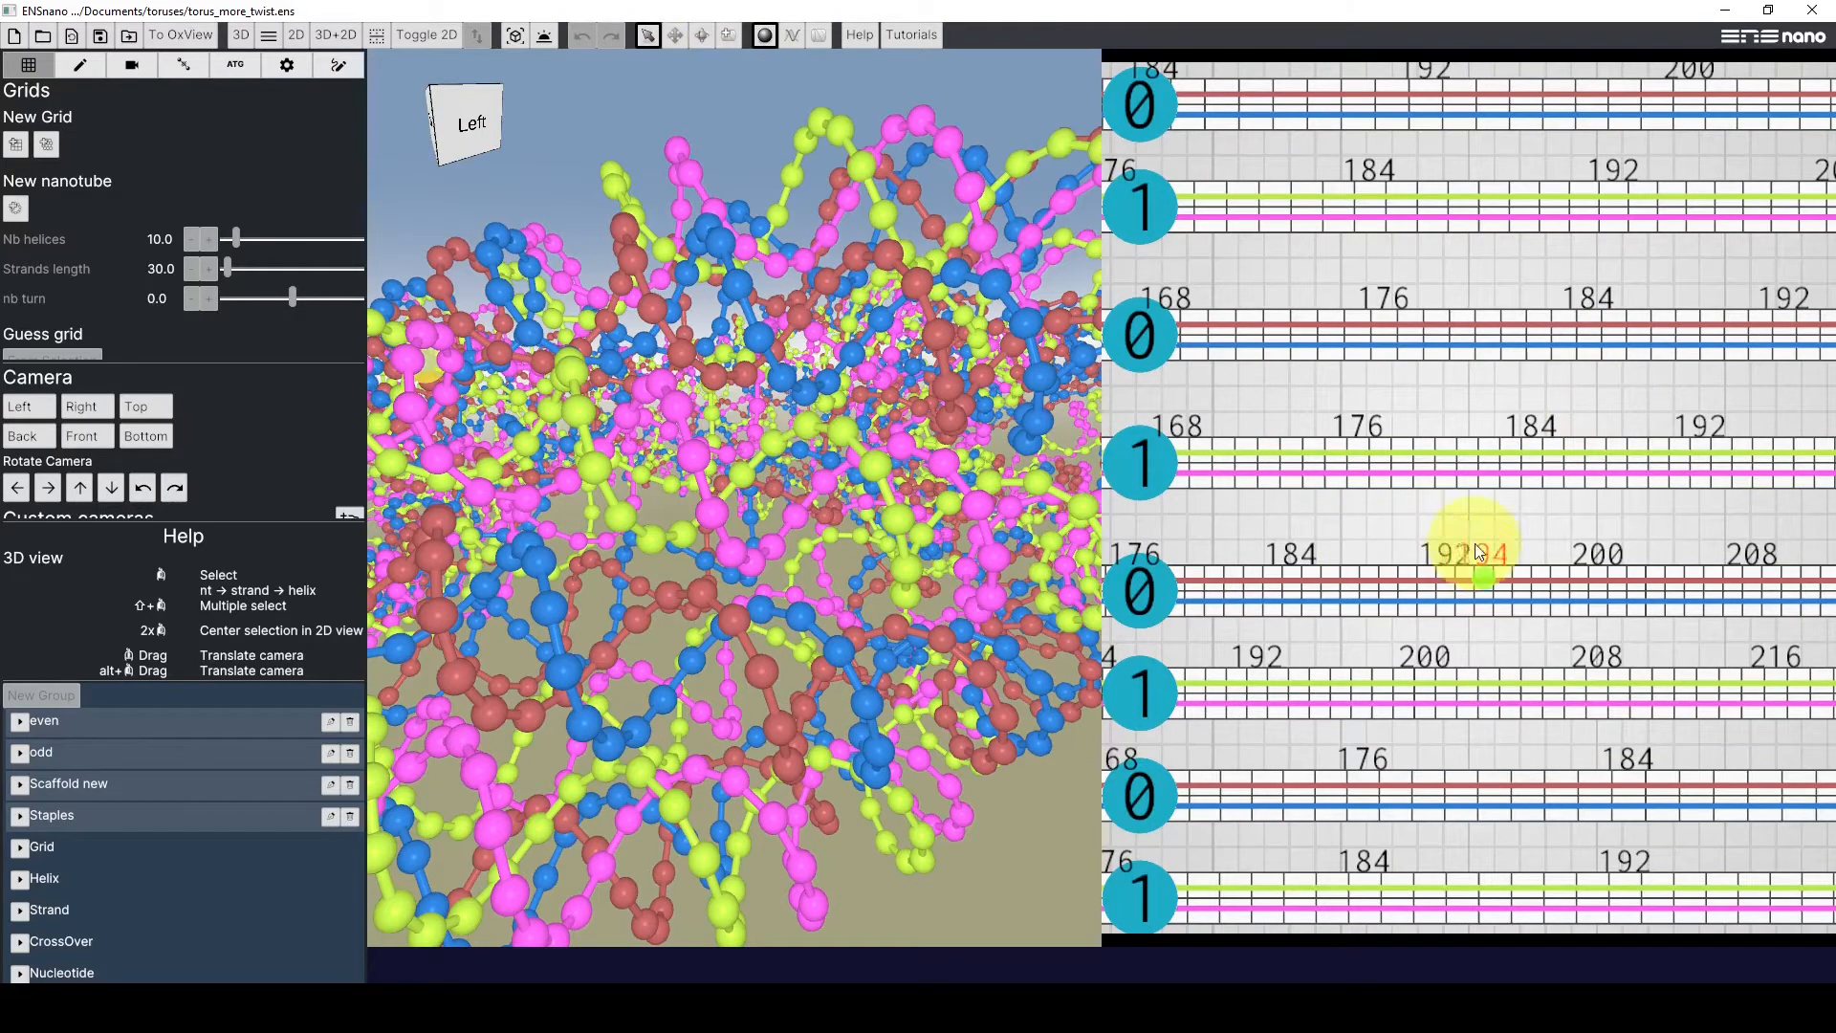
pyautogui.moveTo(1510, 475); pyautogui.dragTo(1502, 583)
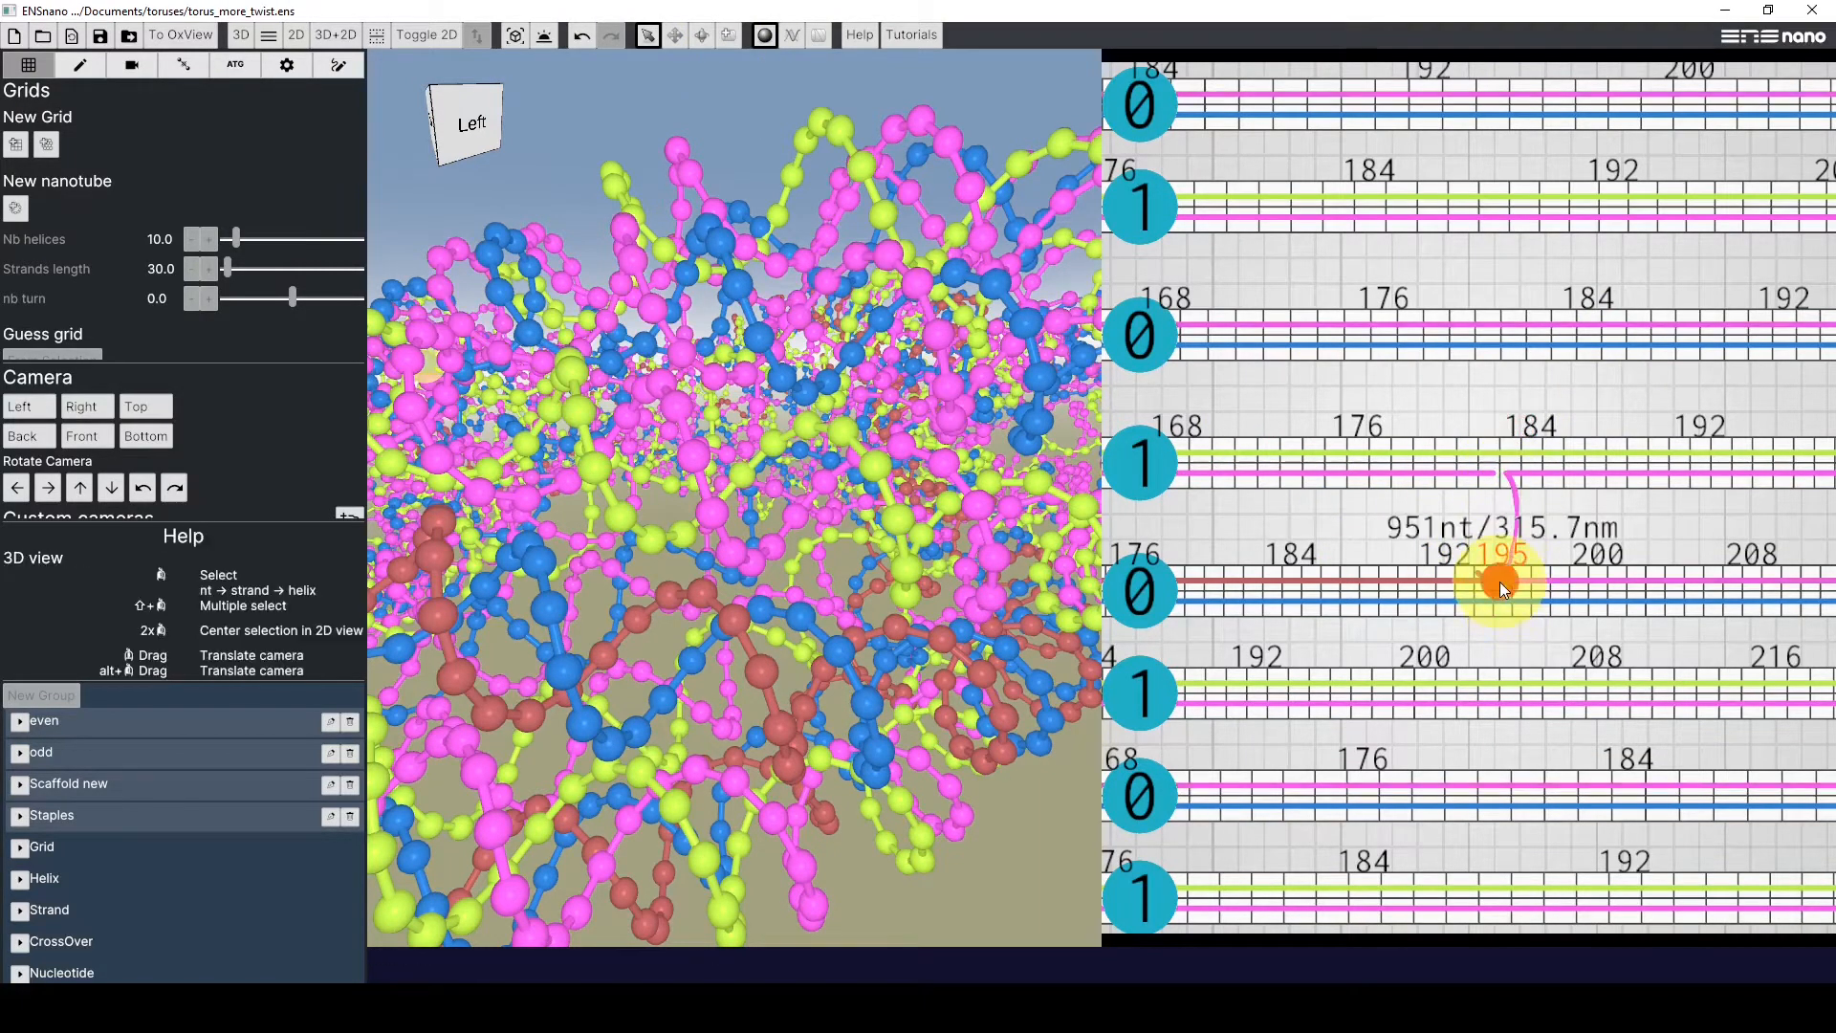
pyautogui.doubleClick(1499, 582)
# Slide both ends of the new cross-over further along their two helices and check its placement in 3D
pyautogui.moveTo(776, 611); pyautogui.dragTo(902, 253, button='right')
pyautogui.moveTo(1495, 574); pyautogui.dragTo(1607, 598)
pyautogui.moveTo(1517, 482); pyautogui.dragTo(1618, 484)
pyautogui.moveTo(635, 485); pyautogui.dragTo(800, 812, button='right')
pyautogui.moveTo(1617, 475); pyautogui.dragTo(1640, 475)
pyautogui.moveTo(1596, 581); pyautogui.dragTo(1636, 583)
pyautogui.moveTo(1488, 582); pyautogui.dragTo(1617, 582)
pyautogui.moveTo(1496, 472); pyautogui.dragTo(1616, 475)
pyautogui.moveTo(684, 439)
pyautogui.mouseDown()
pyautogui.moveTo(676, 542)
pyautogui.moveTo(665, 425)
pyautogui.mouseUp()
pyautogui.moveTo(665, 426); pyautogui.dragTo(688, 189, button='right')
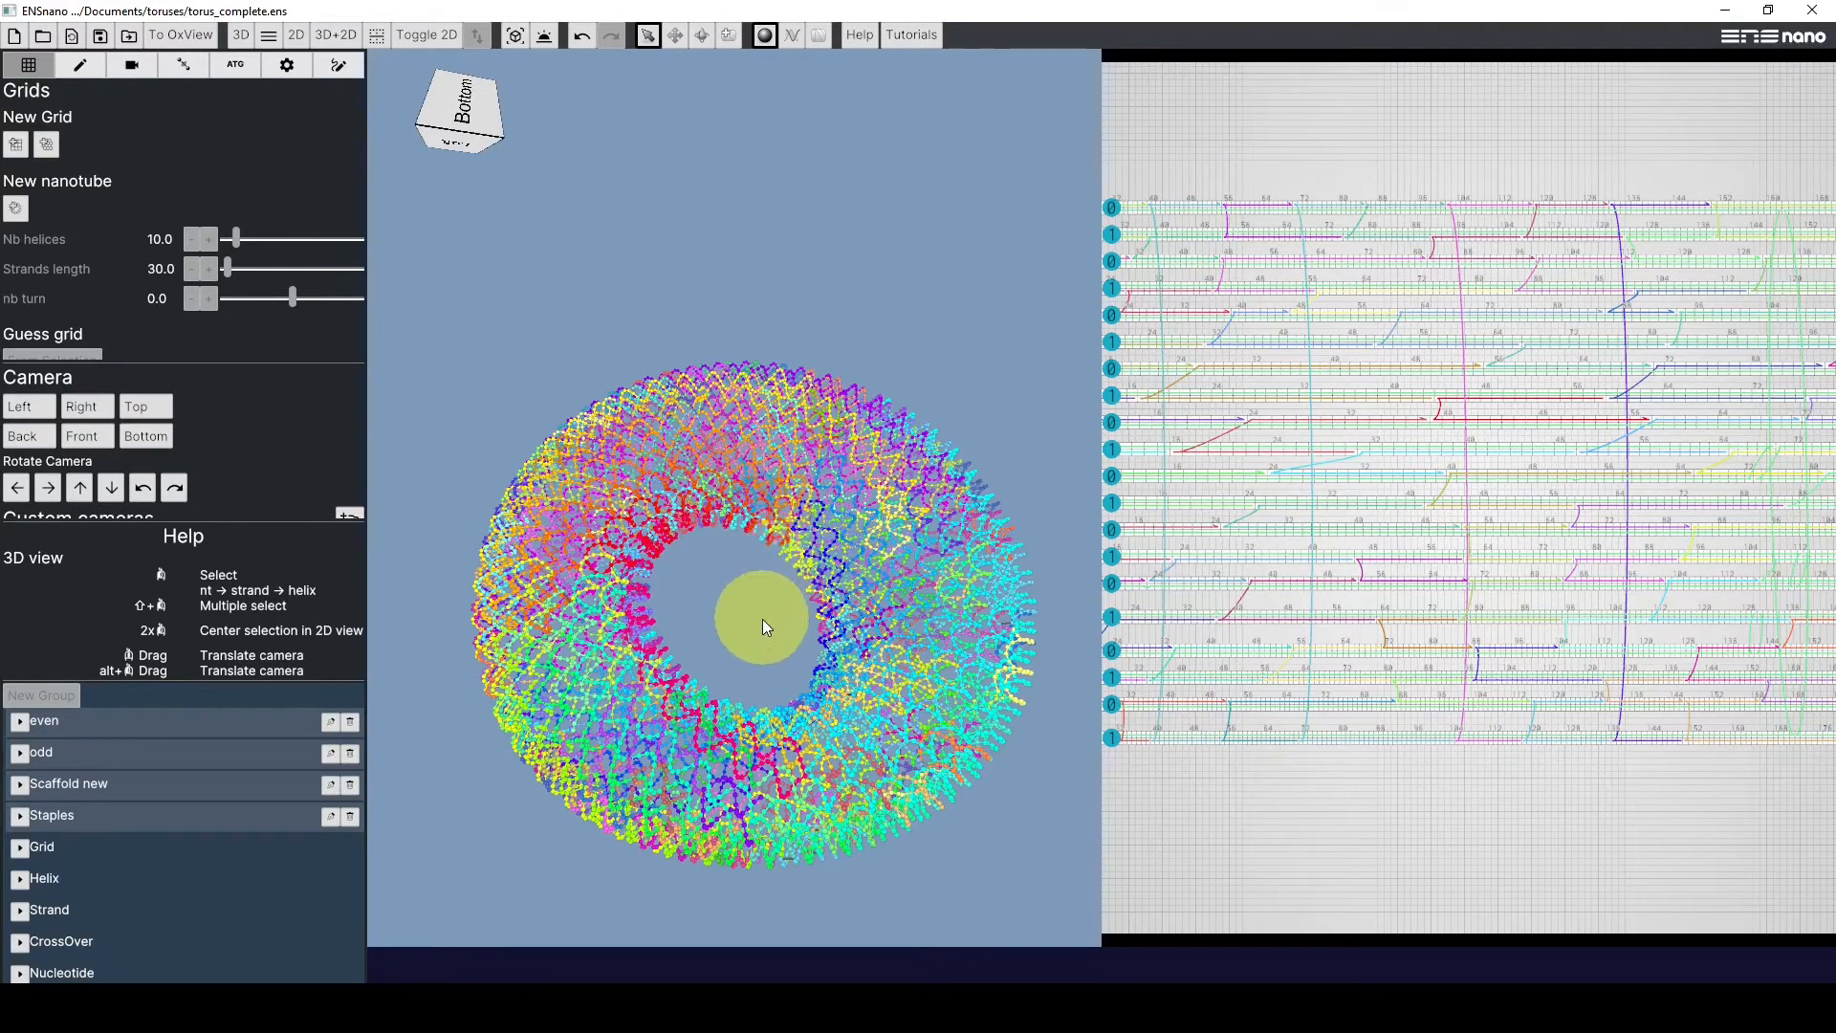
# Select the scaffold strand of the complete torus in strand selection mode to read its length
pyautogui.moveTo(726, 589); pyautogui.dragTo(771, 576, button='right')
pyautogui.press('s')
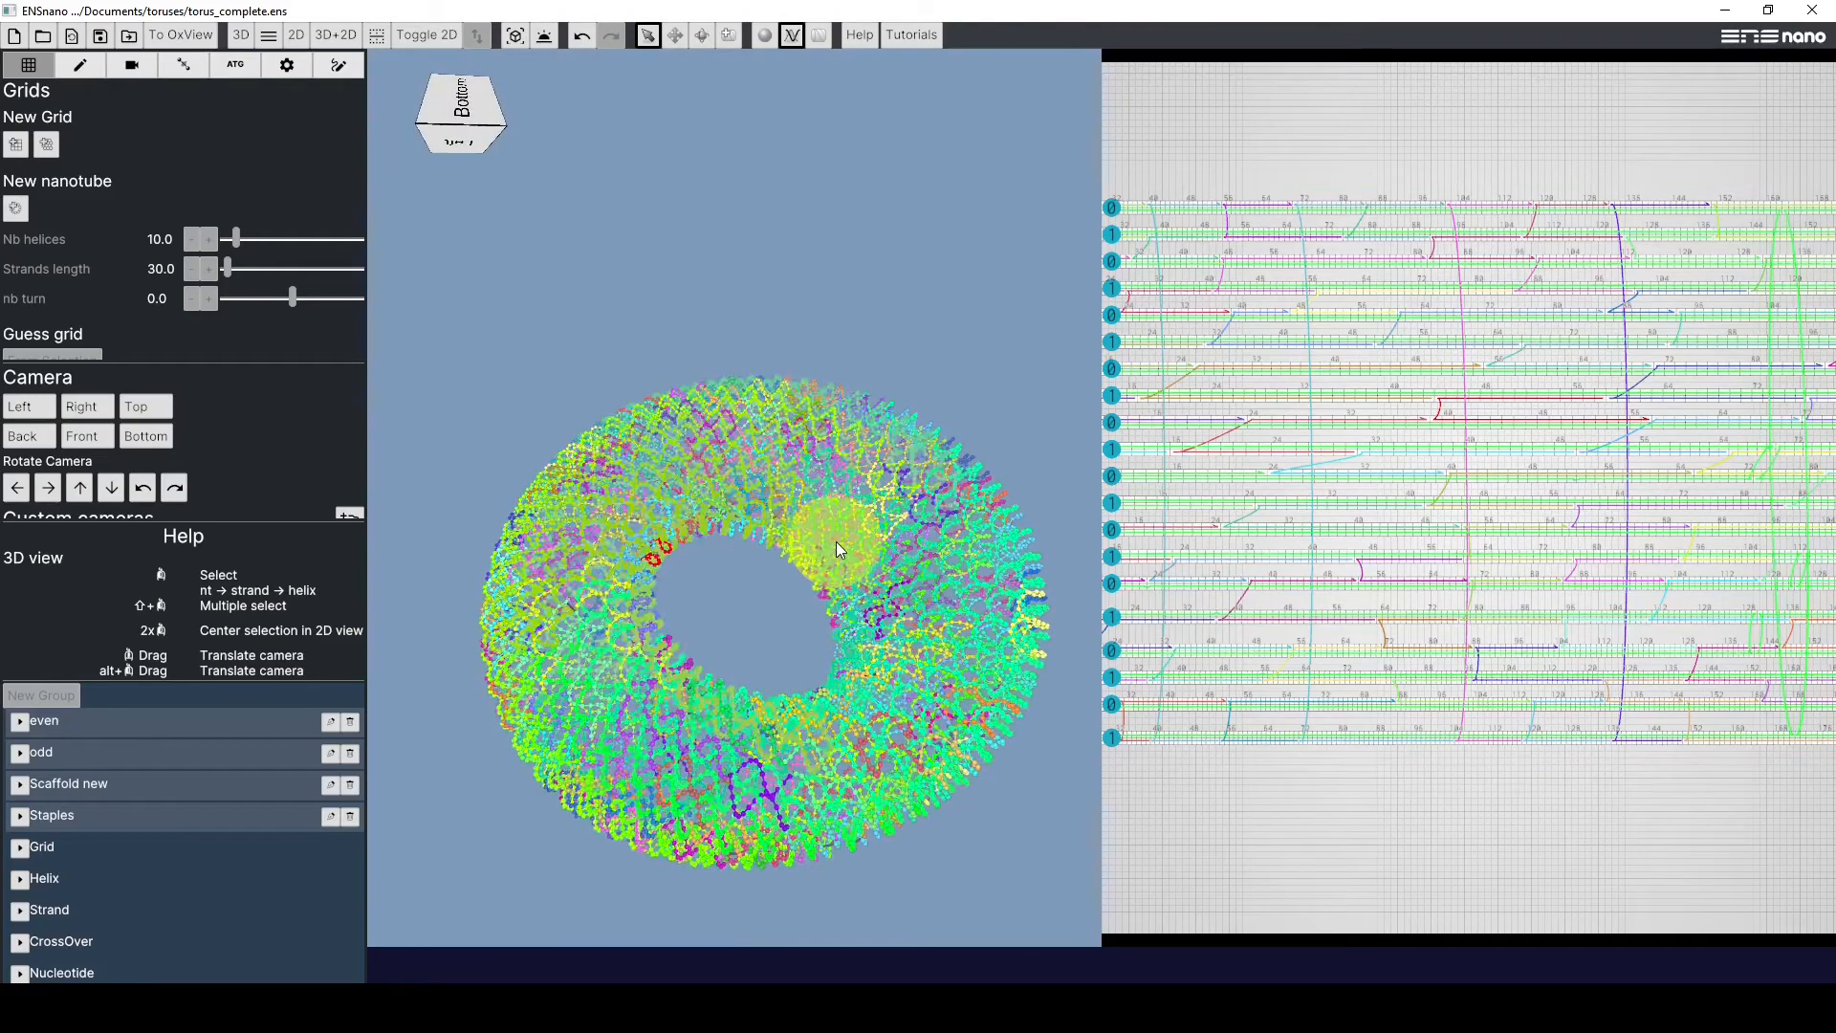
pyautogui.click(824, 548)
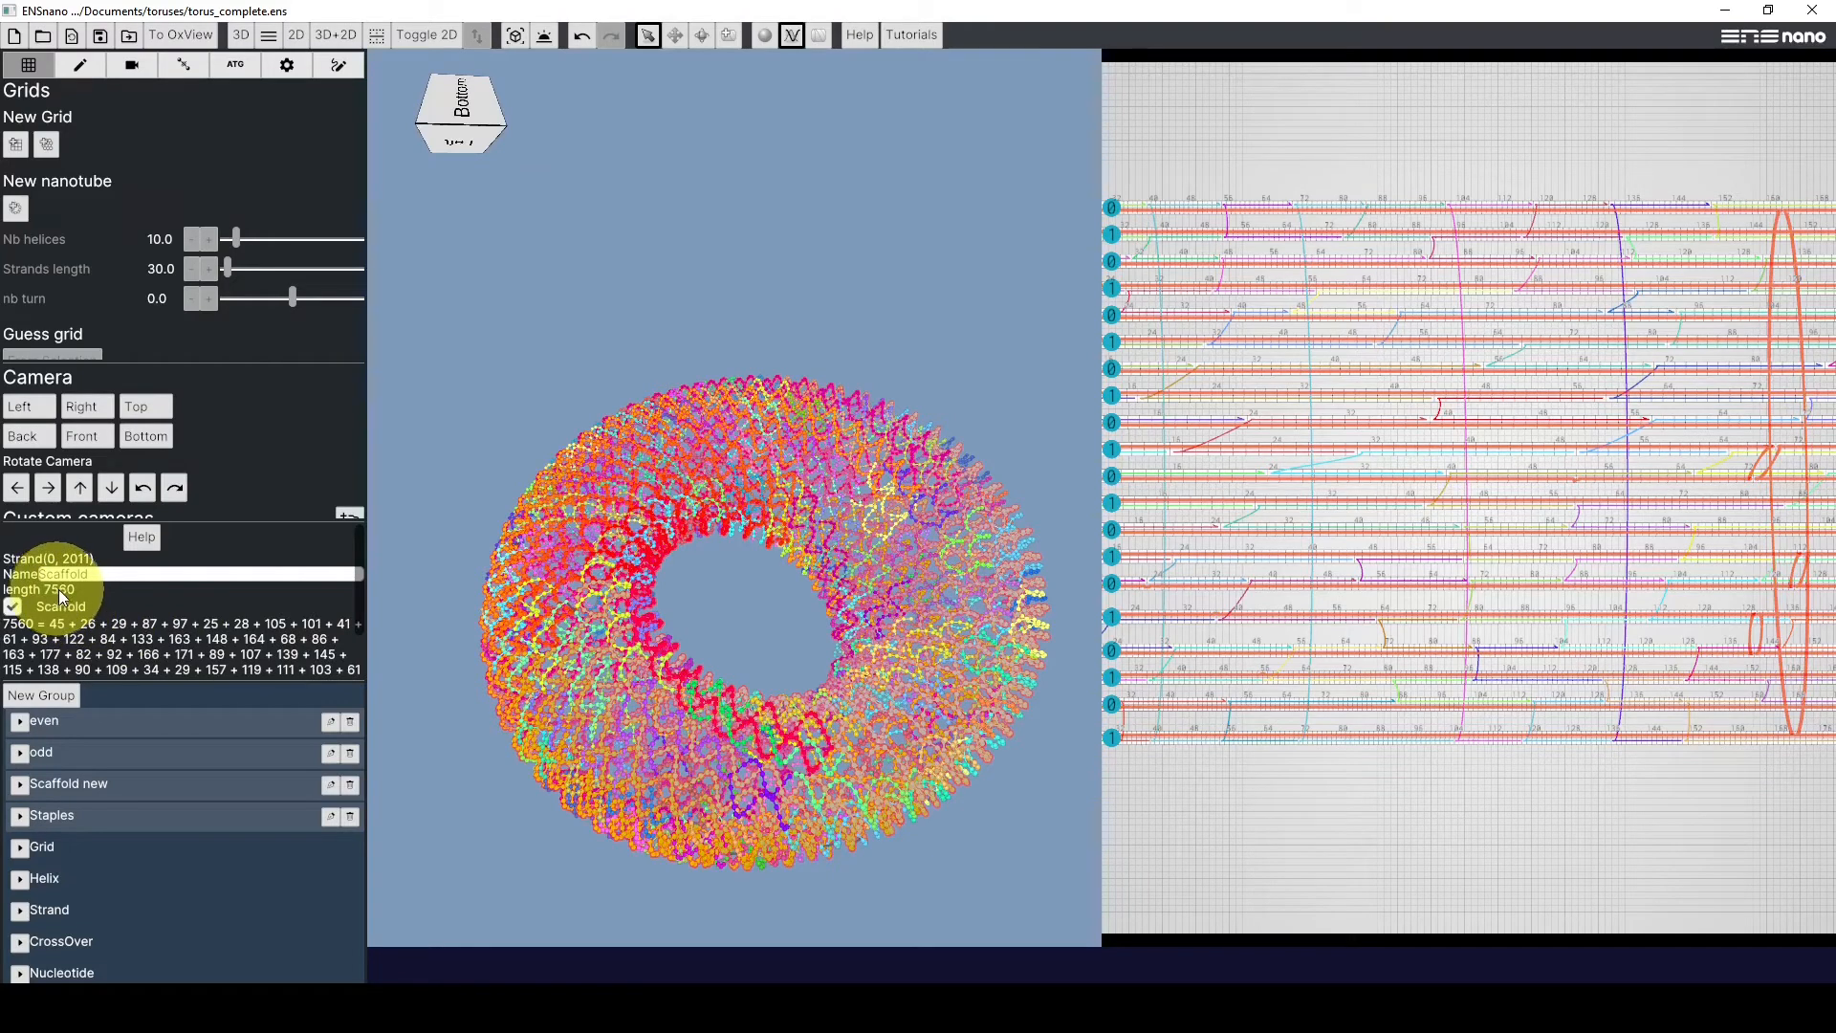
pyautogui.click(652, 335)
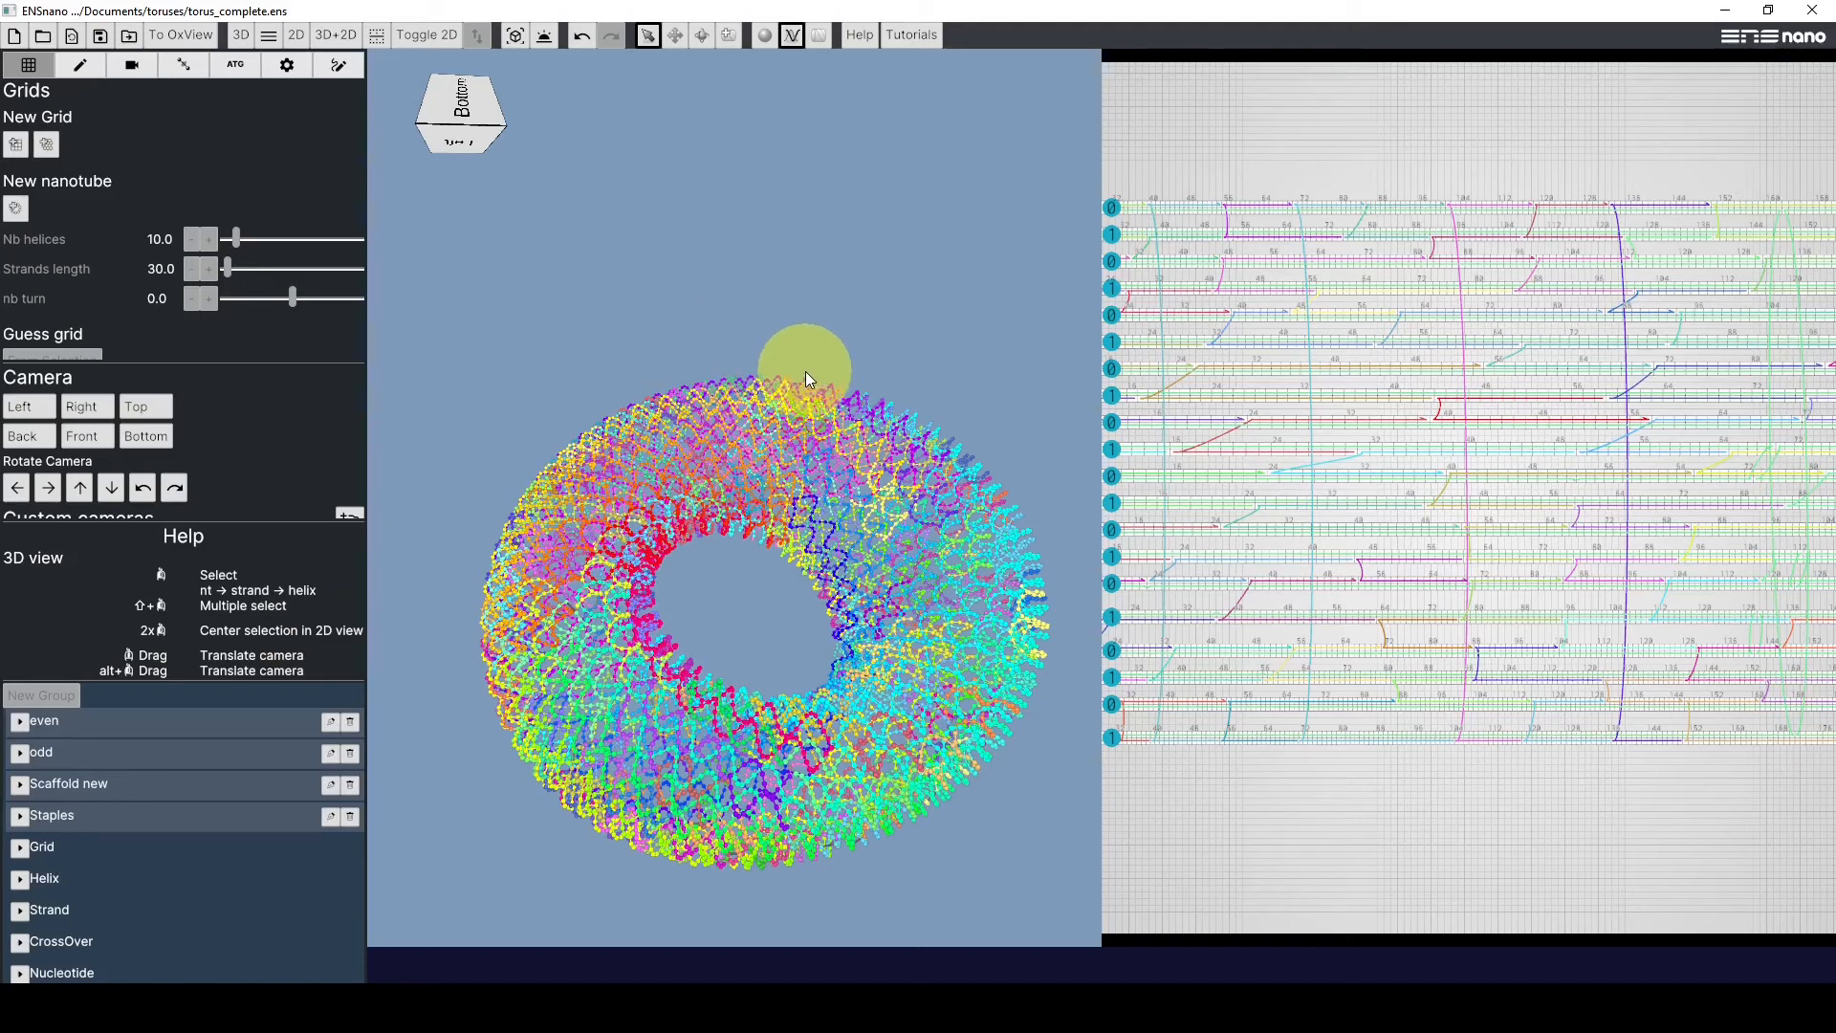
# Return to nucleotide selection mode and highlight the second helix of the complete torus from the 2D view
pyautogui.press('n')
pyautogui.click(1112, 207)
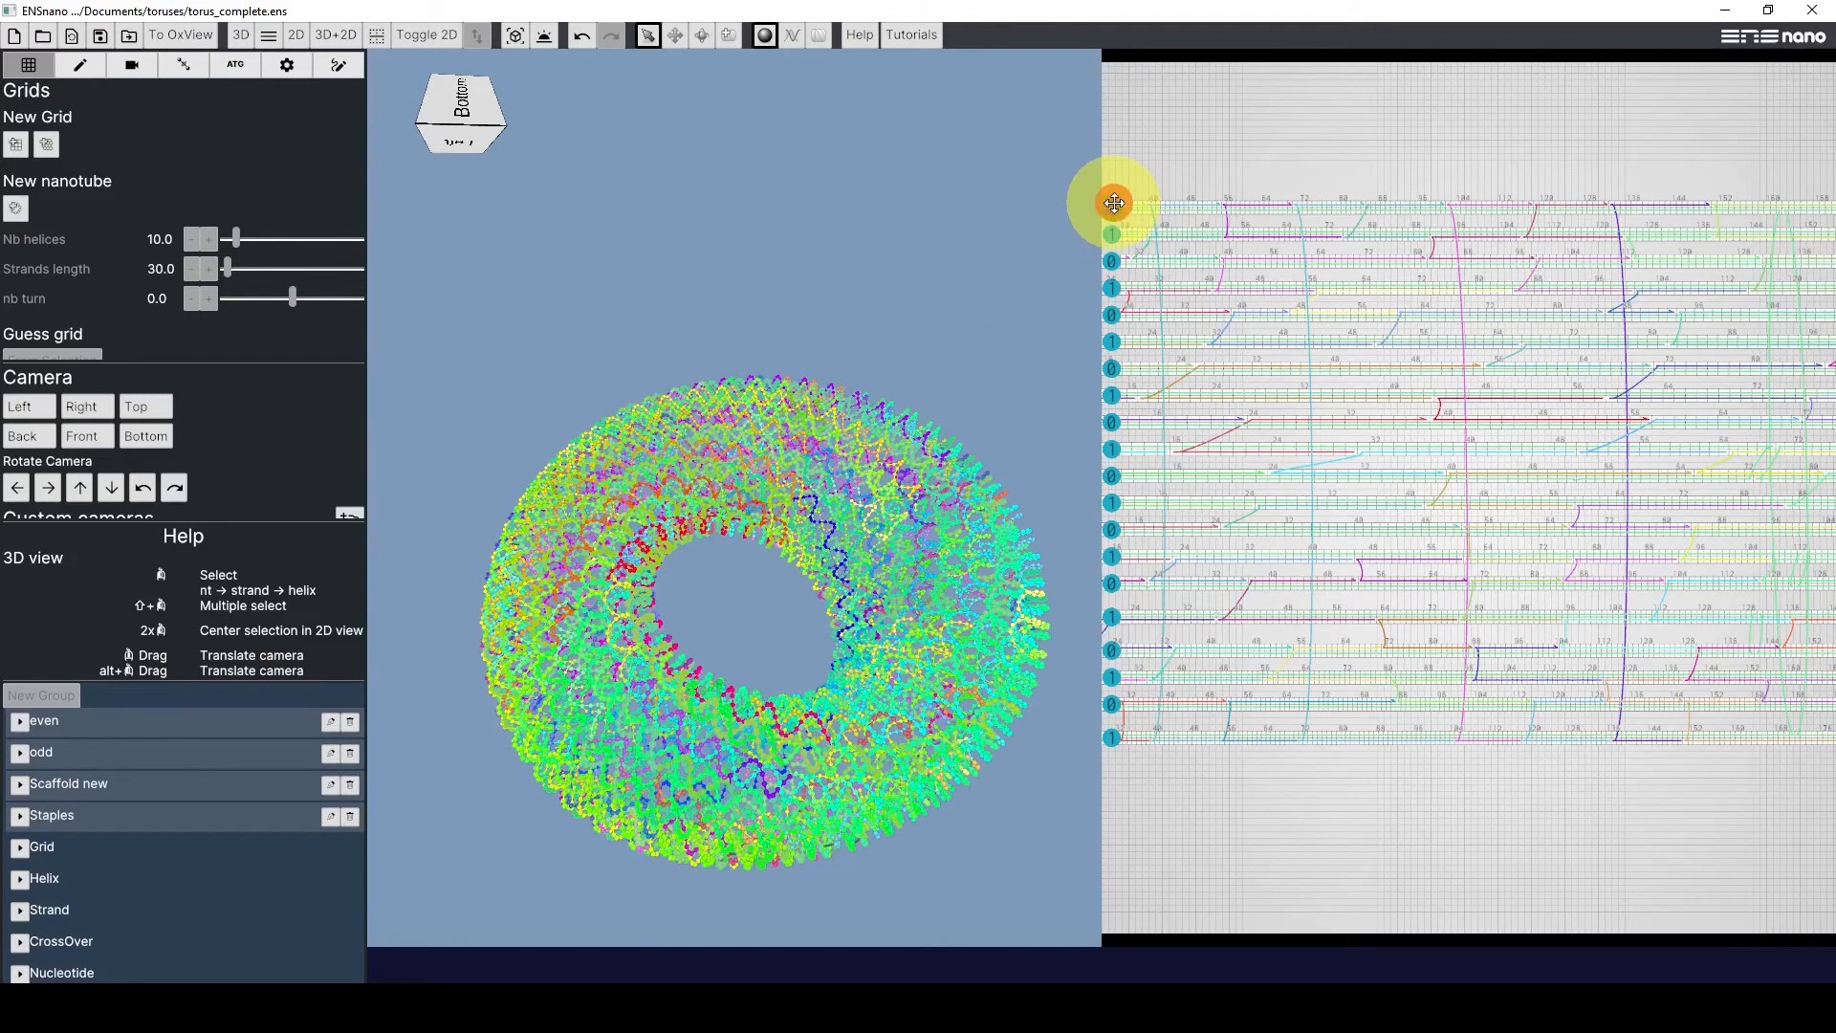
pyautogui.click(1111, 235)
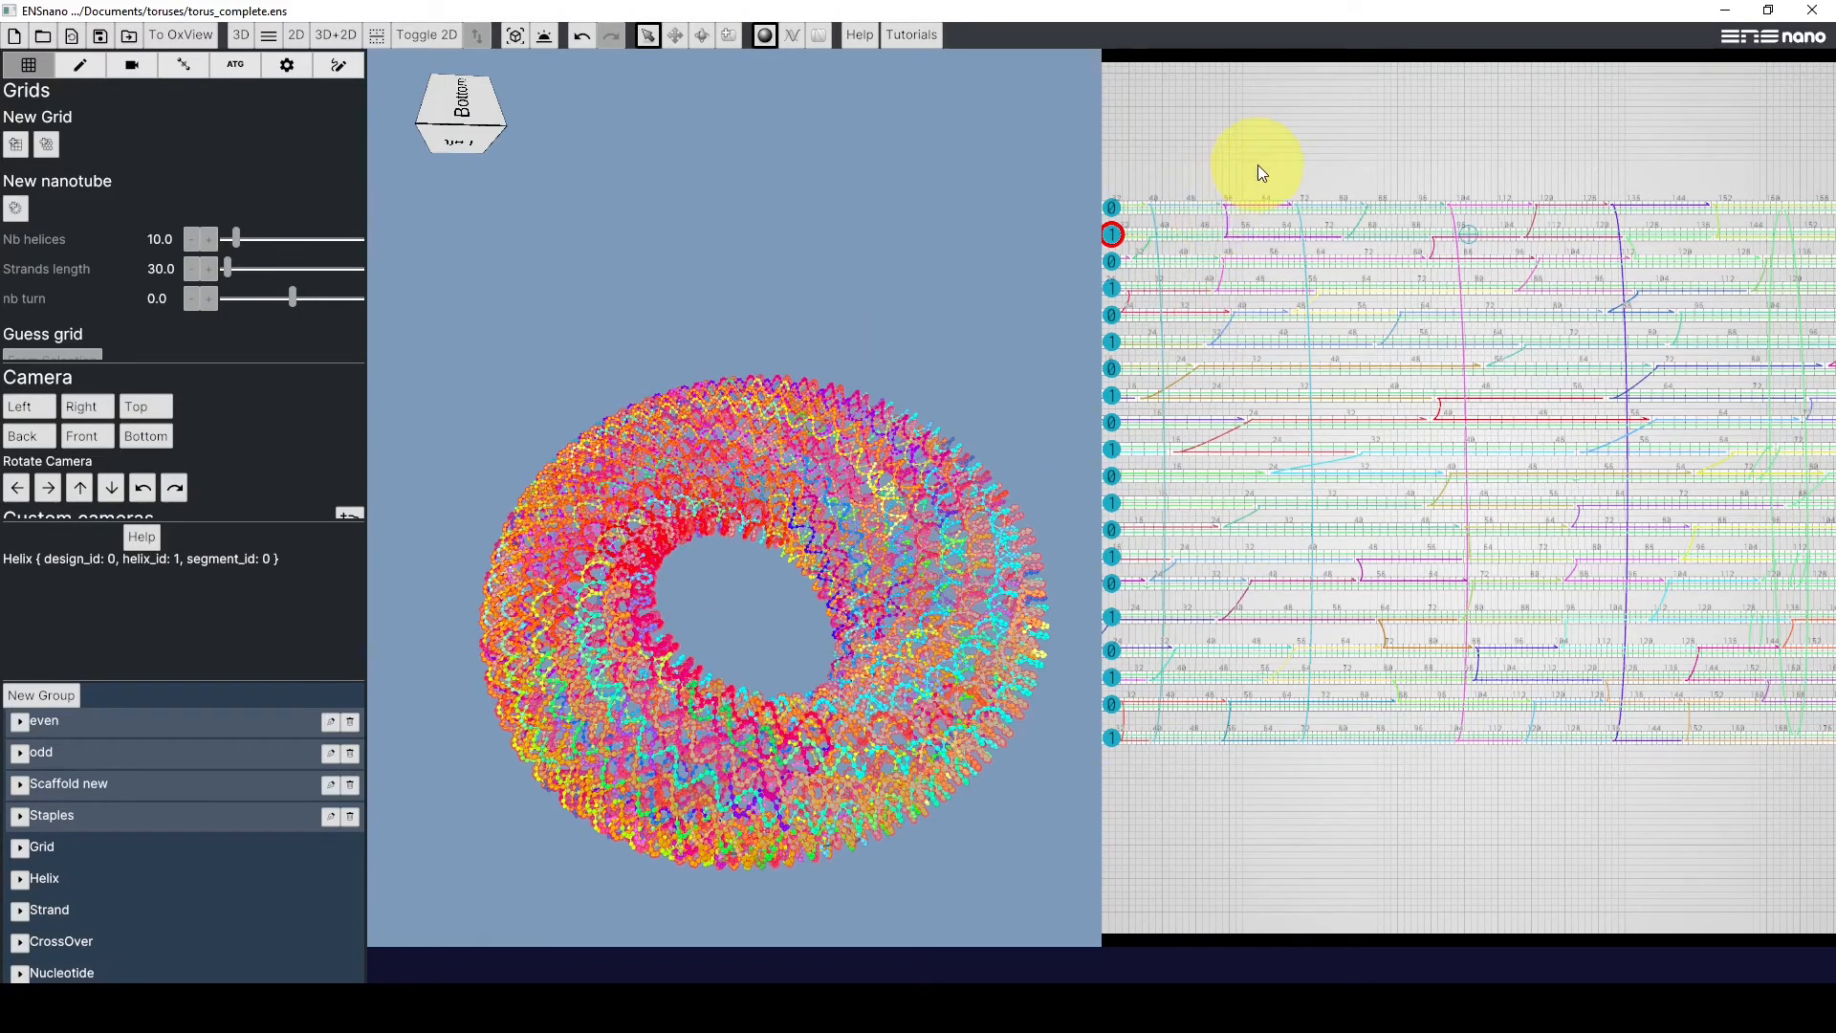
pyautogui.scroll(-2, 1258, 165)
pyautogui.scroll(2, 1275, 168)
pyautogui.moveTo(1222, 156); pyautogui.dragTo(1164, 201, button='middle')
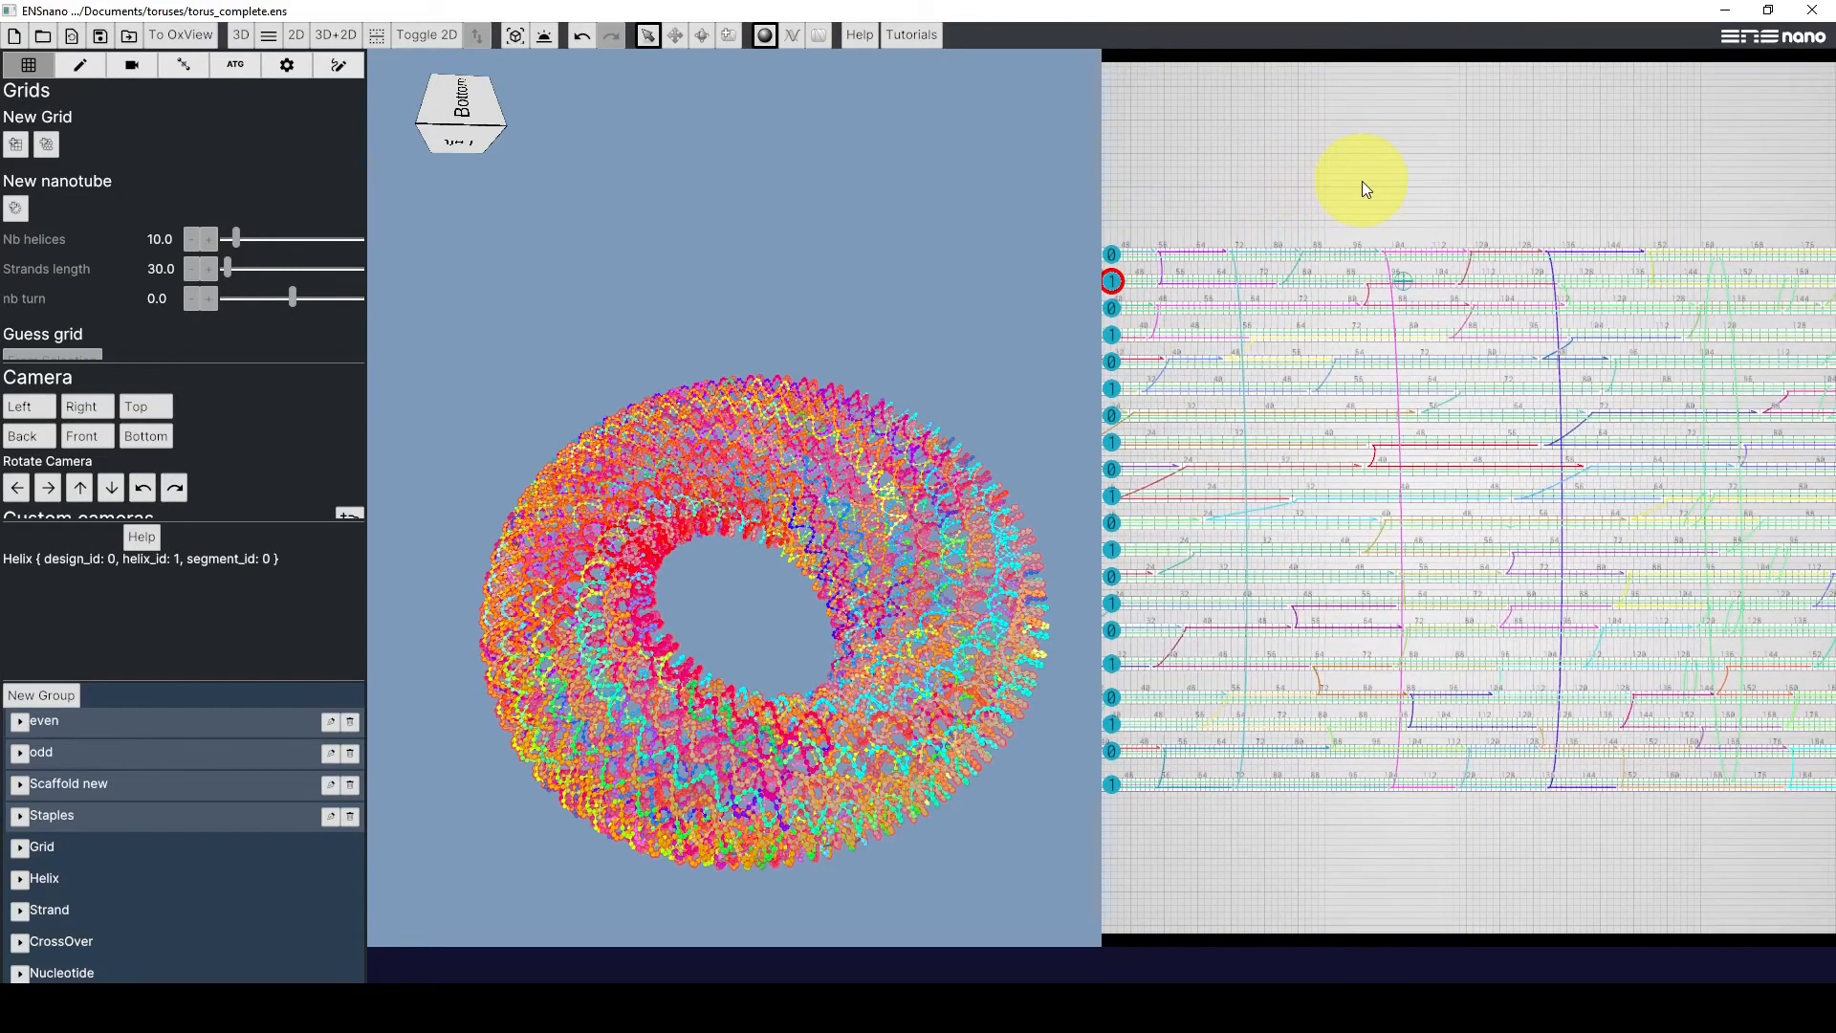
pyautogui.click(1360, 182)
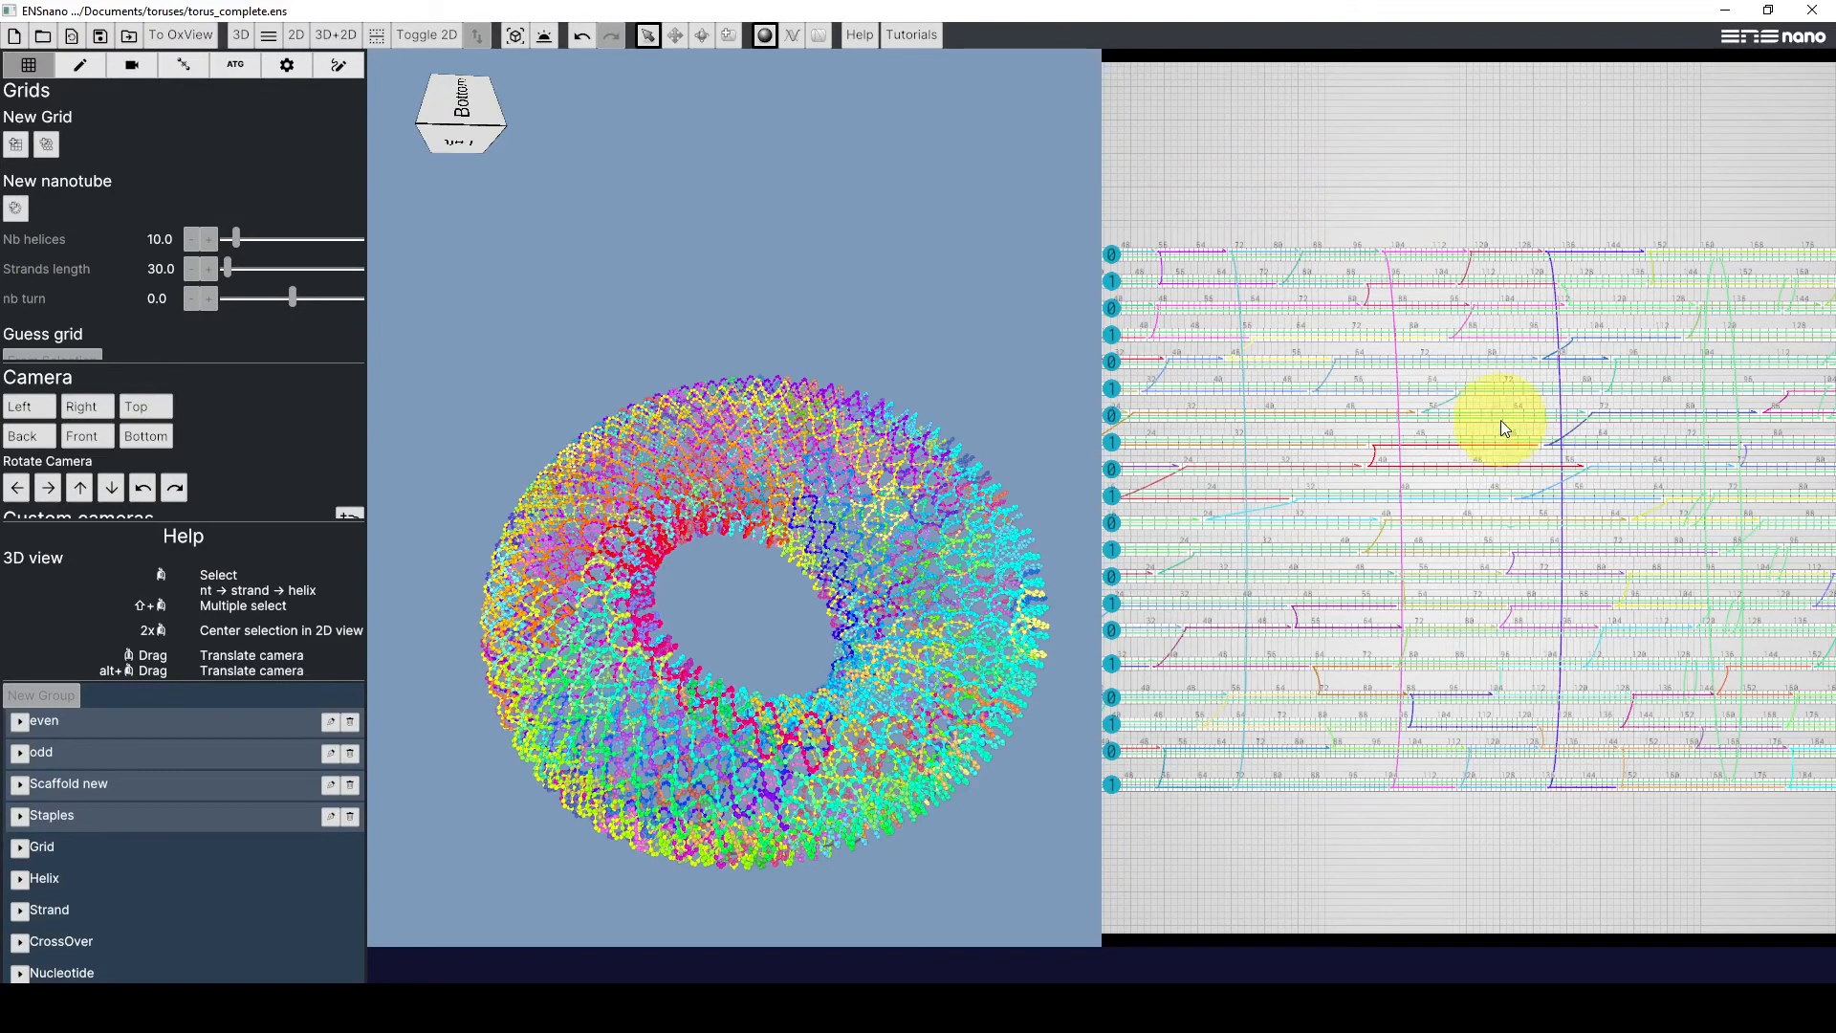
# Examine the strand routing further along the 2D helices and view the complete torus close up in 3D
pyautogui.moveTo(1604, 169); pyautogui.dragTo(1363, 175, button='middle')
pyautogui.moveTo(1557, 178); pyautogui.dragTo(1328, 184, button='middle')
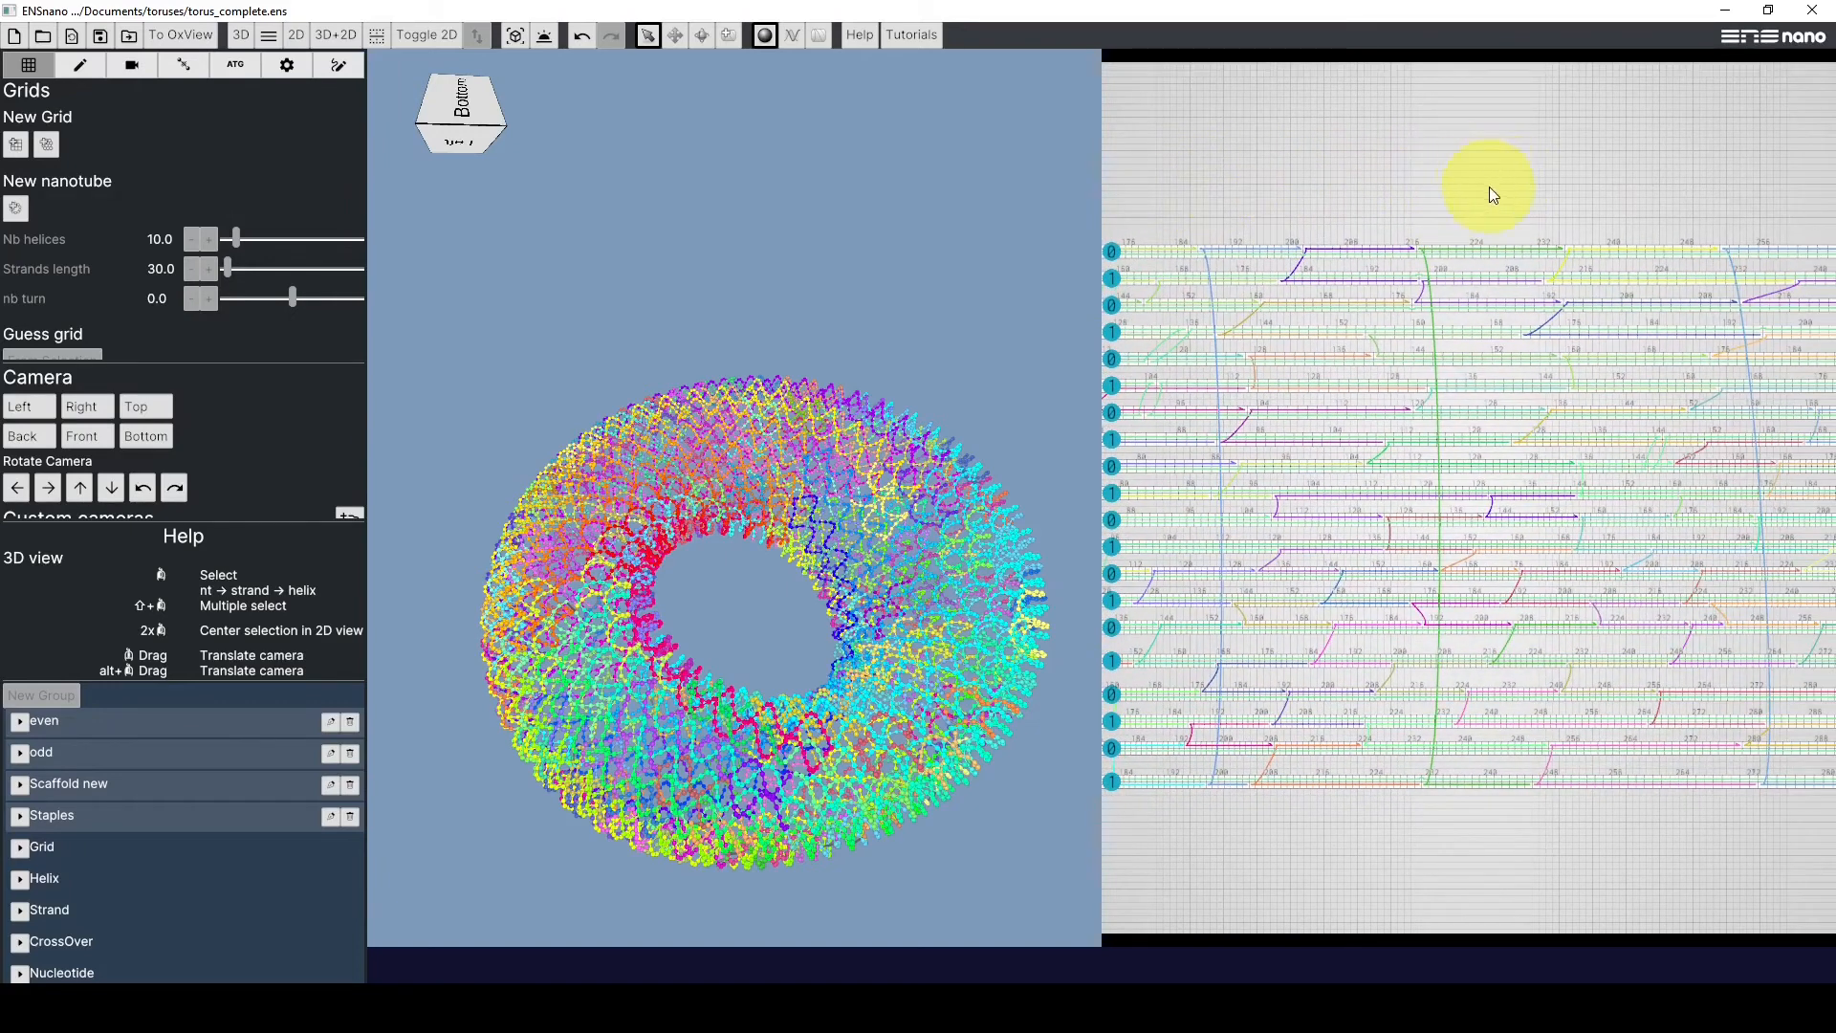
pyautogui.moveTo(881, 712); pyautogui.dragTo(784, 492, button='right')
pyautogui.scroll(5, 825, 577)
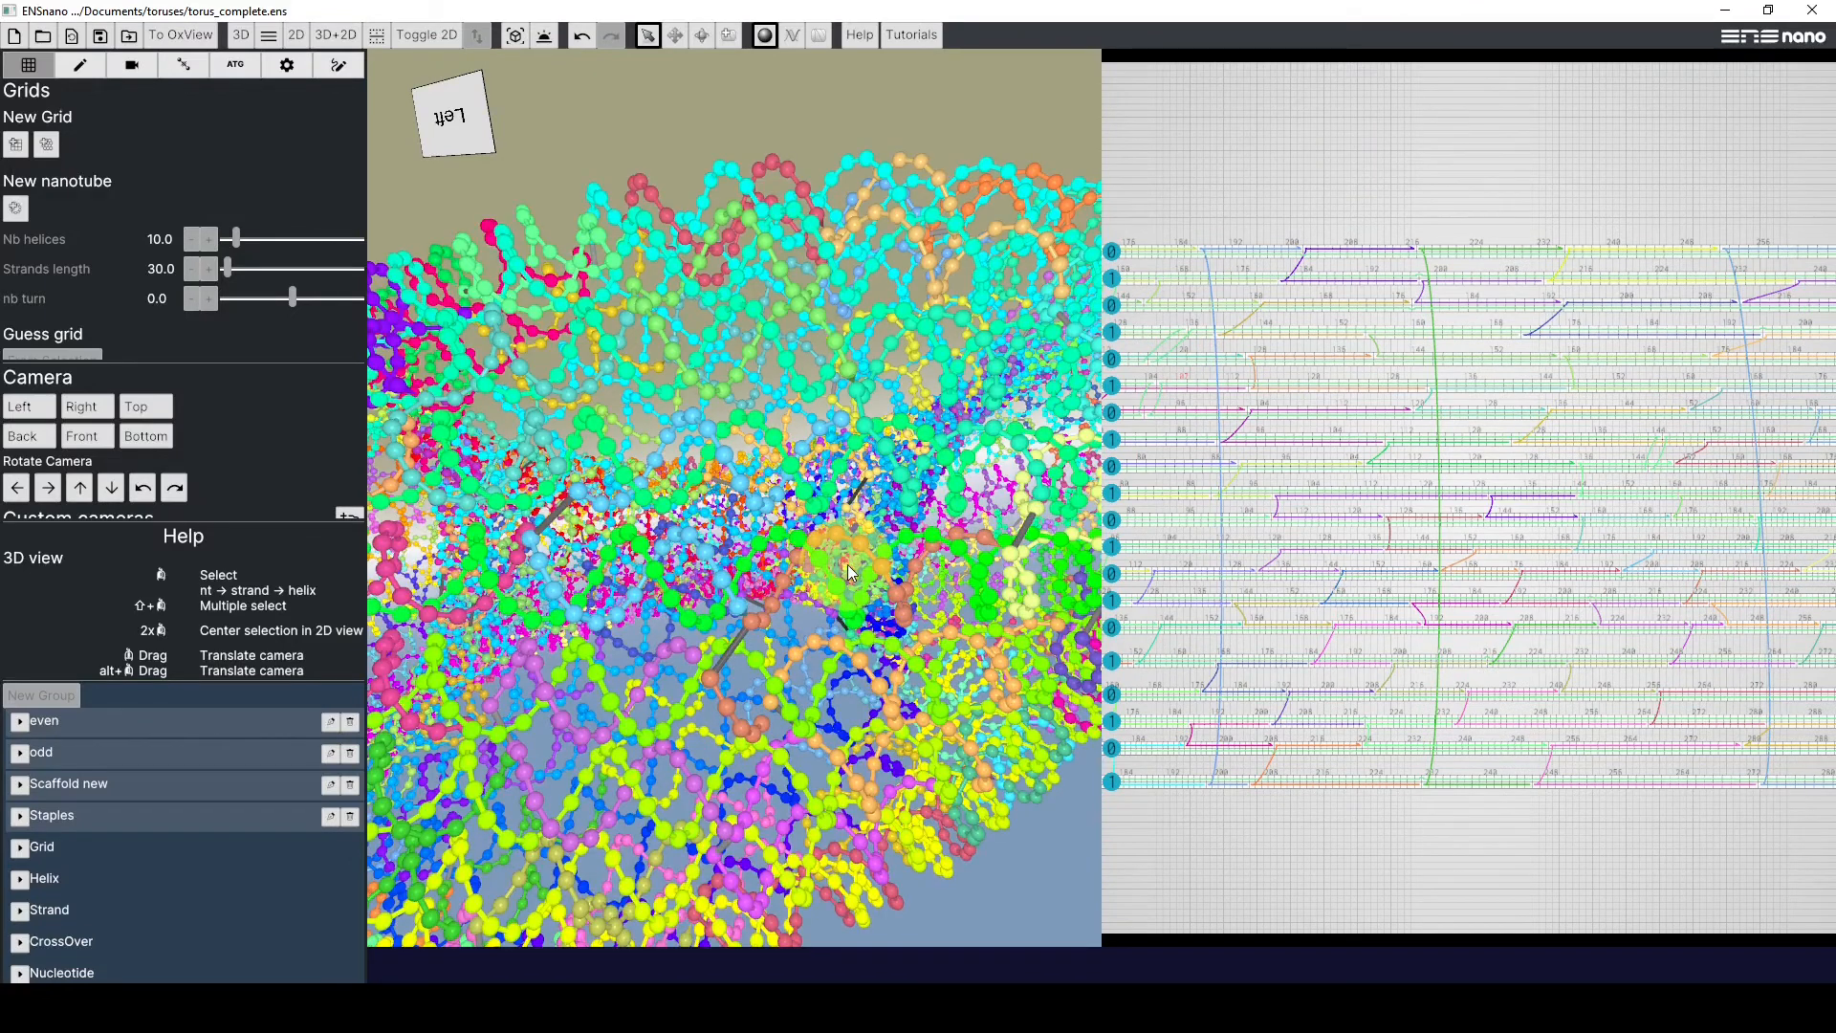